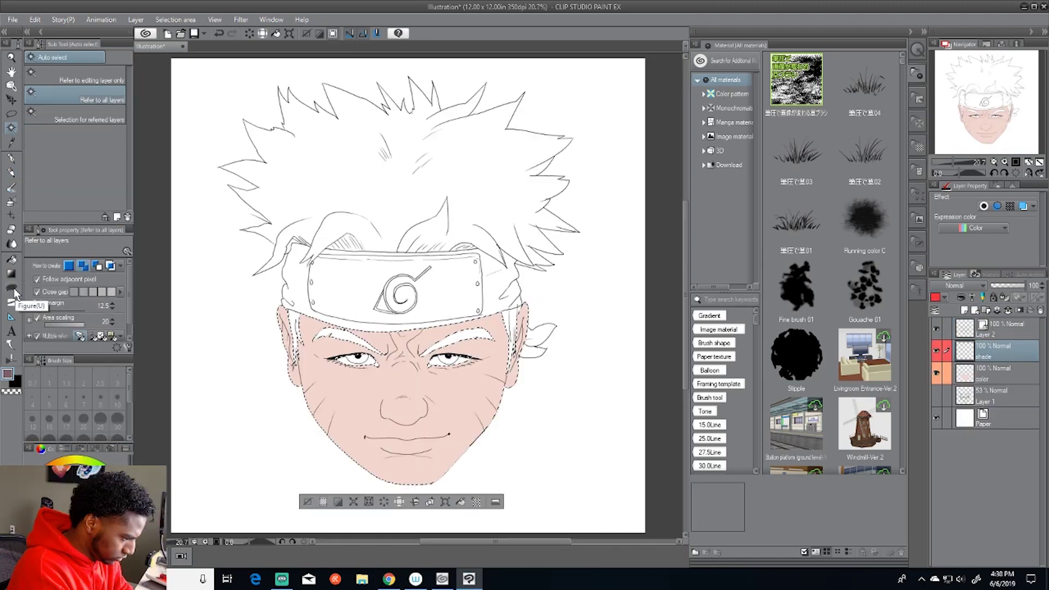
- Lasso-fill a dark purple shadow along the forehead under the headband and between the brows on the shade layer
left_click(11, 287)
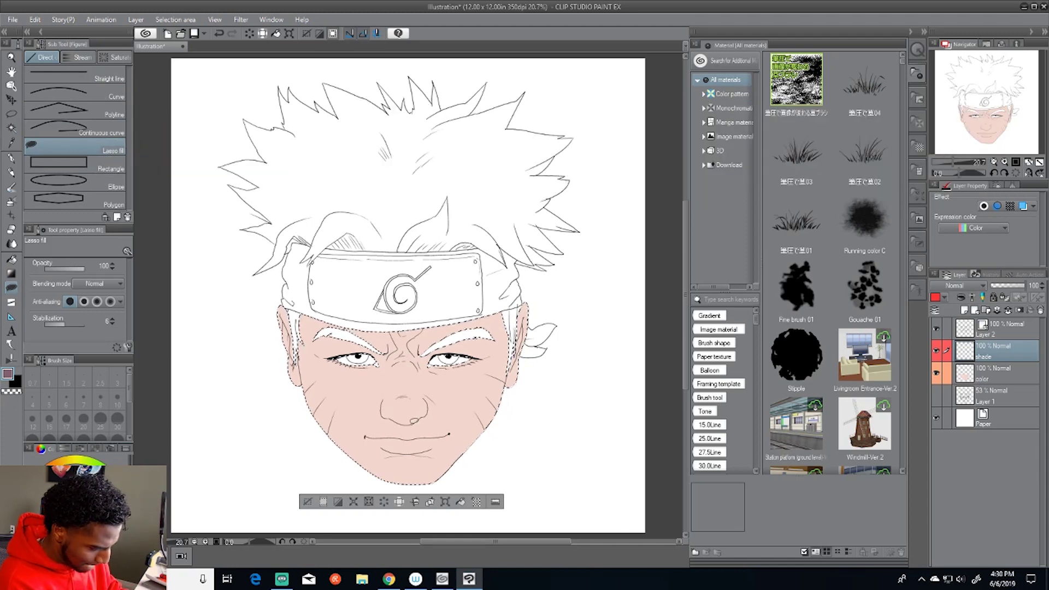
scroll(415, 415, "up", 3)
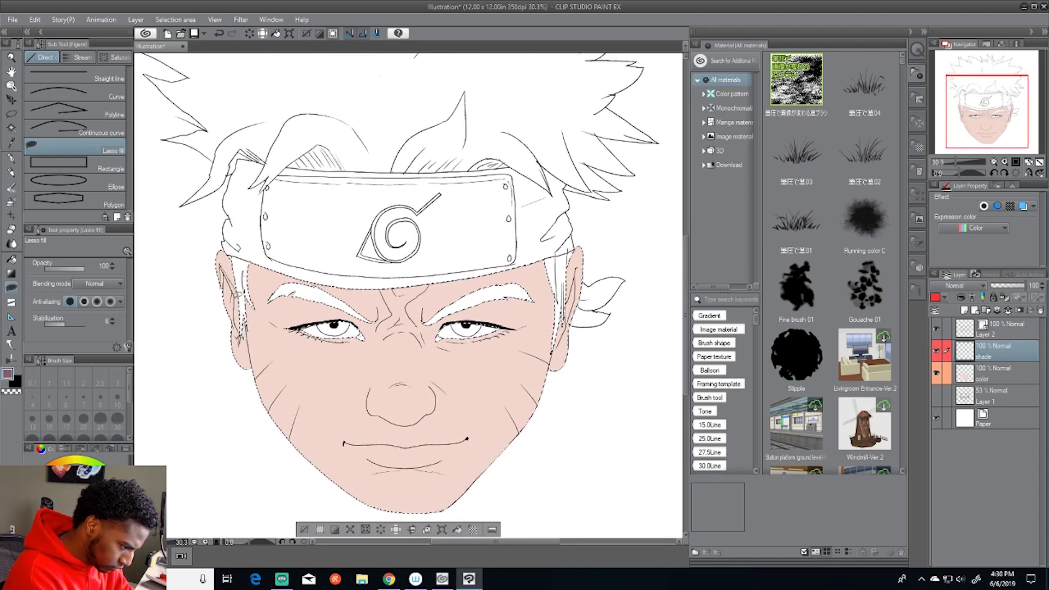
mouse_move(241, 302)
left_mouse_down()
mouse_move(226, 276)
mouse_move(233, 314)
mouse_move(236, 299)
left_mouse_up()
key("ctrl+z")
key("ctrl+y")
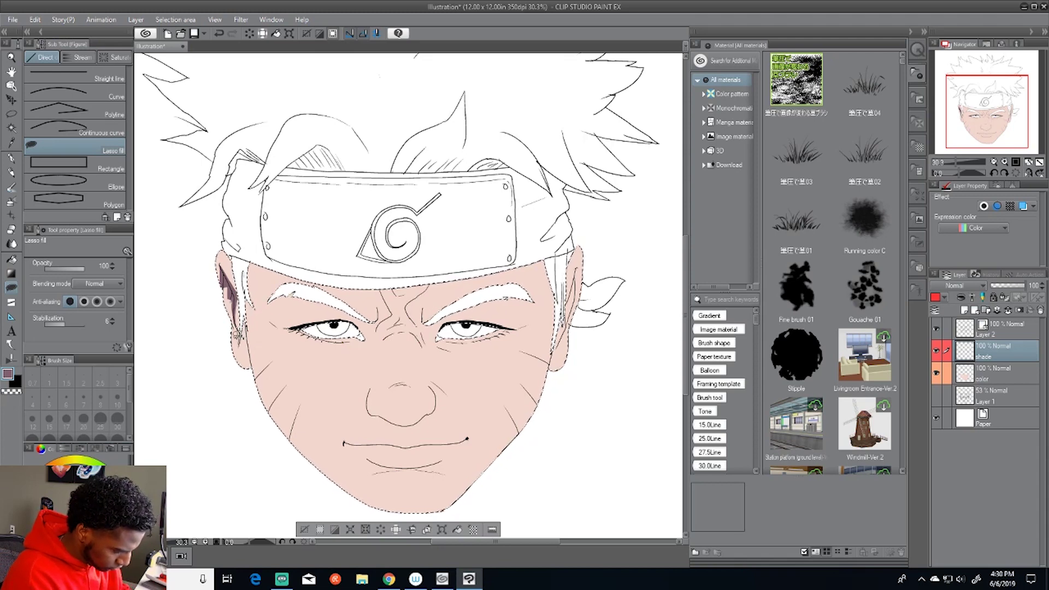
key("ctrl+z")
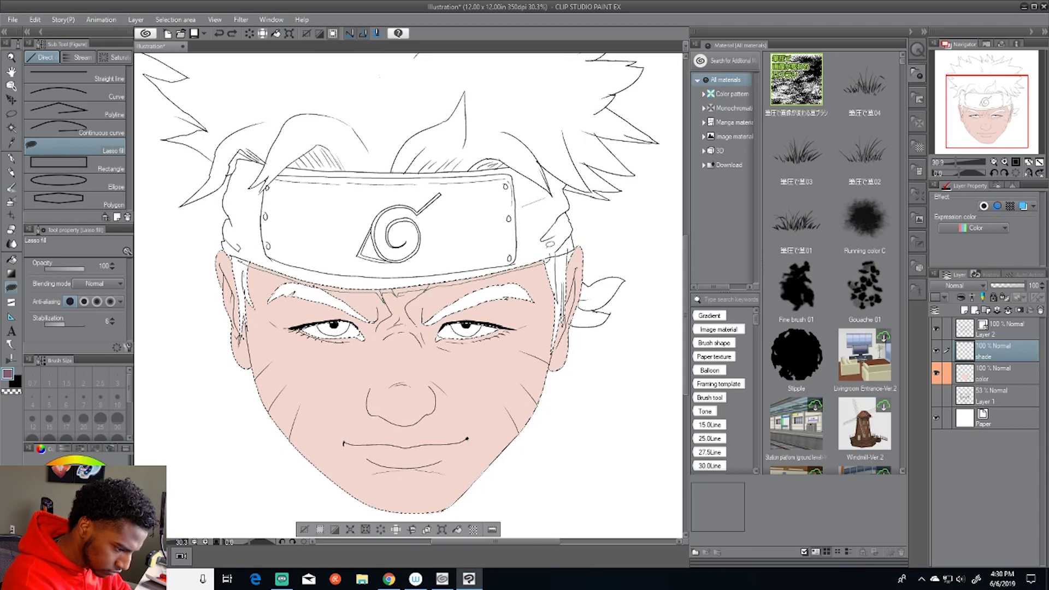
key("ctrl+y")
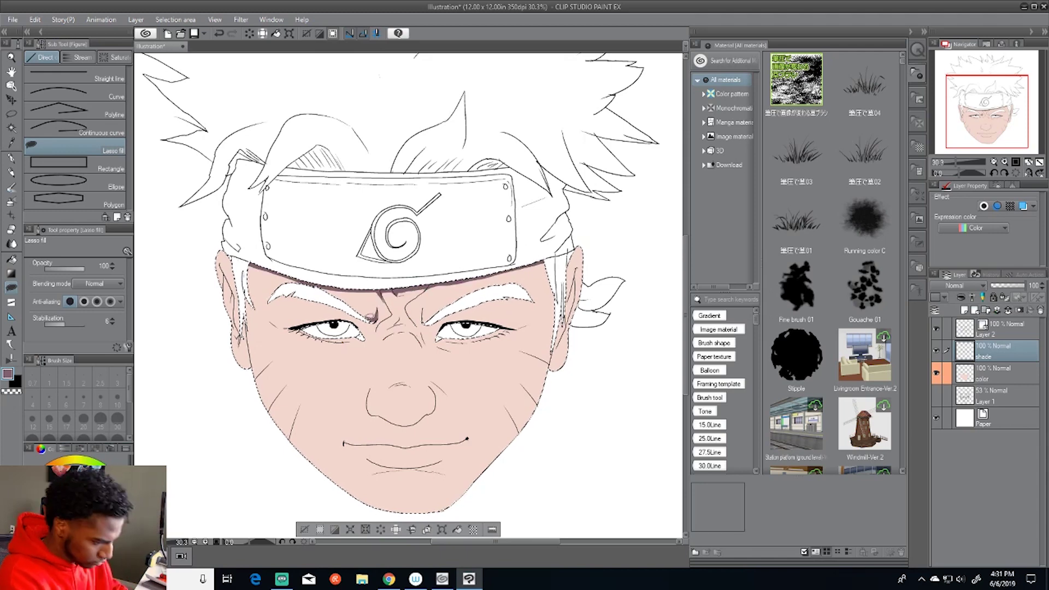
- Add lasso-filled shadows beside the eyes and brows and inside the ear on the shade layer
mouse_move(512, 369)
left_mouse_down()
mouse_move(519, 347)
mouse_move(505, 370)
left_mouse_up()
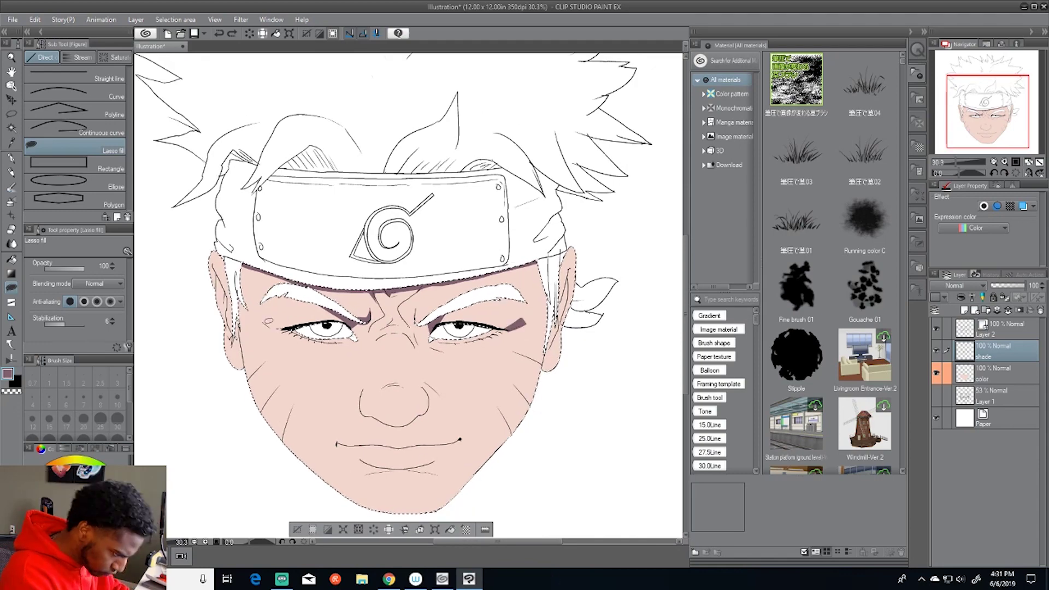
left_click_drag(330, 307, 342, 273)
mouse_move(225, 232)
left_mouse_down()
mouse_move(241, 300)
mouse_move(246, 286)
left_mouse_up()
left_click_drag(251, 287, 250, 258)
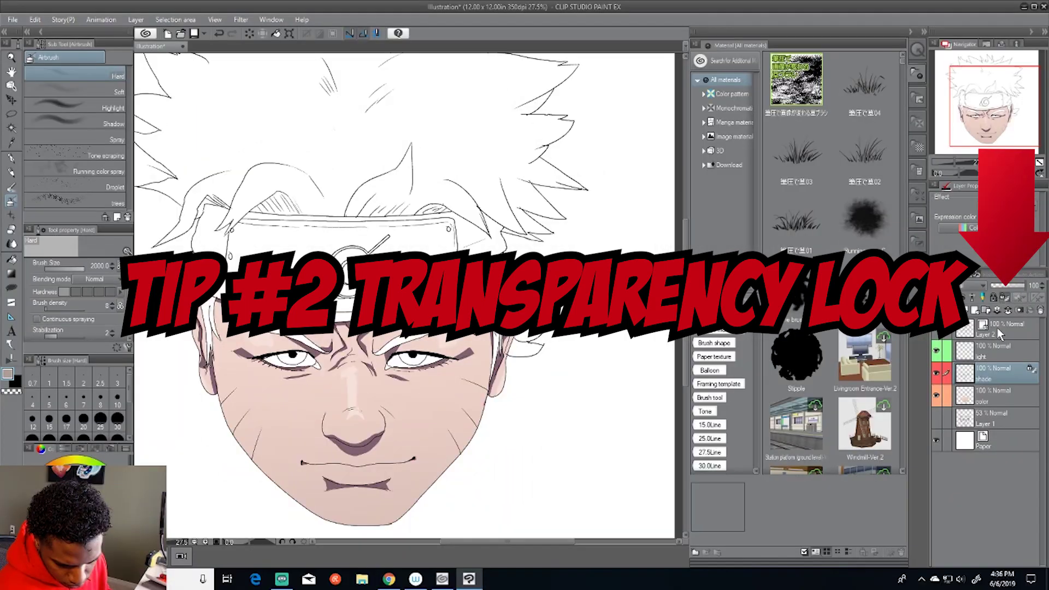
- Set the Hard airbrush size to 157.3 and fit the whole illustration in view
left_click_drag(76, 269, 74, 269)
scroll(322, 366, "up", 3)
left_click_drag(685, 316, 685, 338)
left_click(1039, 166)
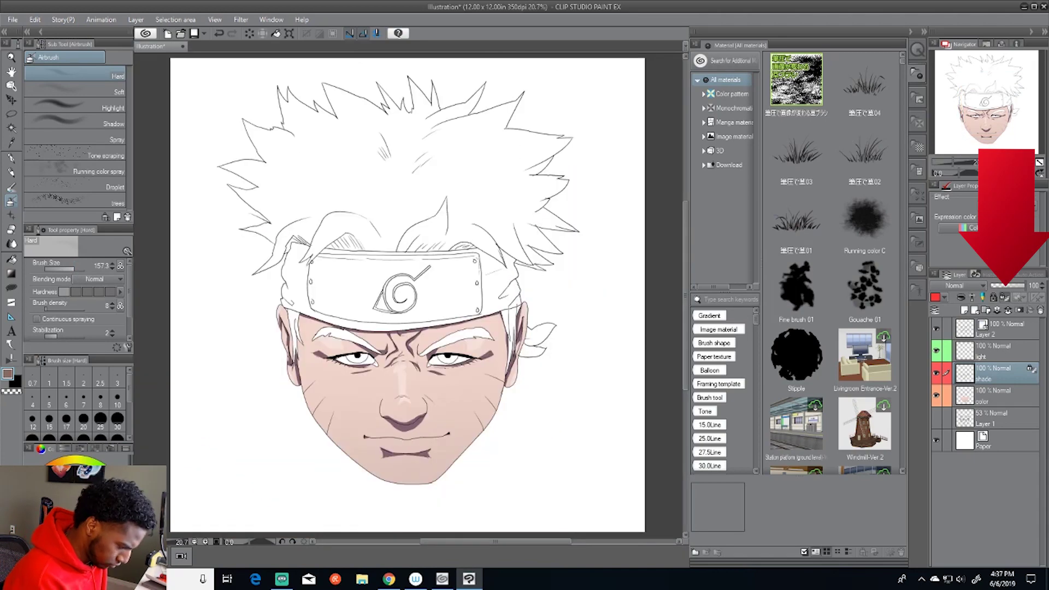
- Recolor the face shadows on the transparency-locked shade layer with the G-pen at size 1024.3 and the Hard airbrush, ending in dark purple
key("p")
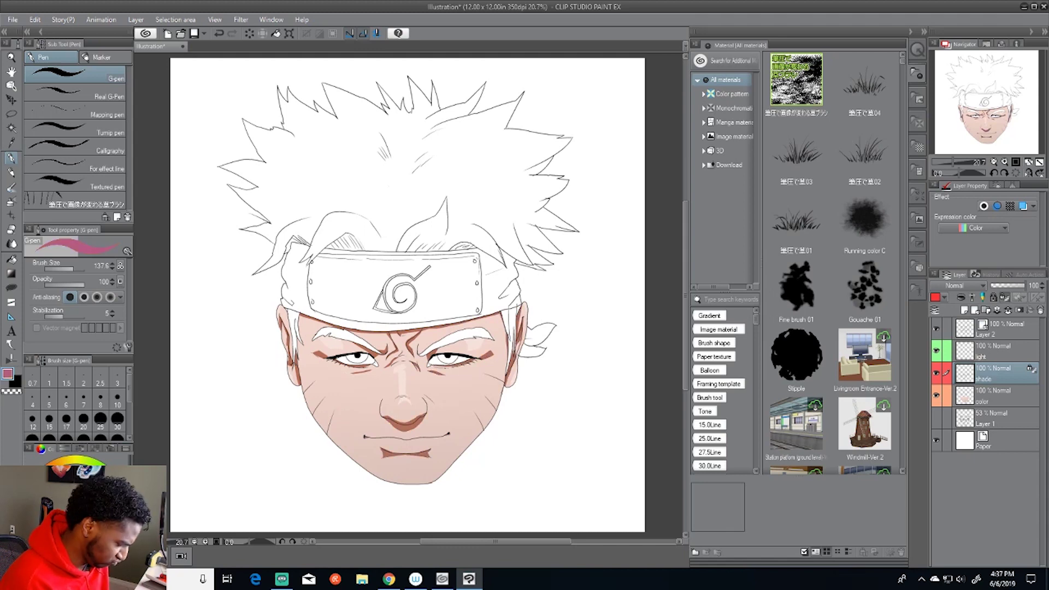
left_click_drag(330, 327, 292, 409)
left_click_drag(73, 268, 81, 268)
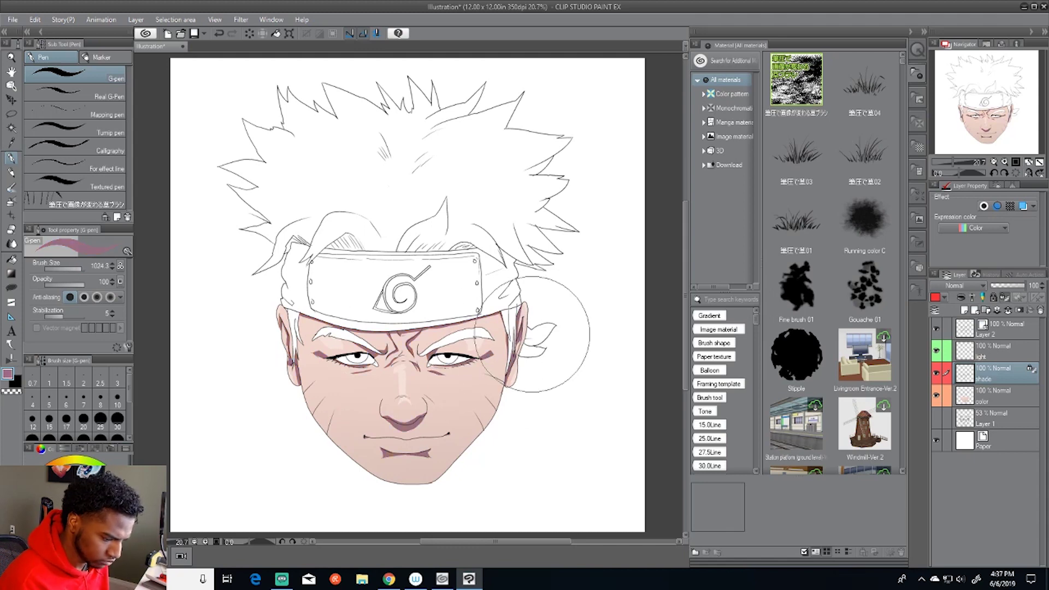
left_click(82, 500)
mouse_move(341, 334)
left_mouse_down()
mouse_move(303, 364)
mouse_move(463, 477)
left_mouse_up()
left_click(77, 494)
mouse_move(349, 322)
left_mouse_down()
mouse_move(338, 313)
mouse_move(540, 341)
mouse_move(473, 458)
left_mouse_up()
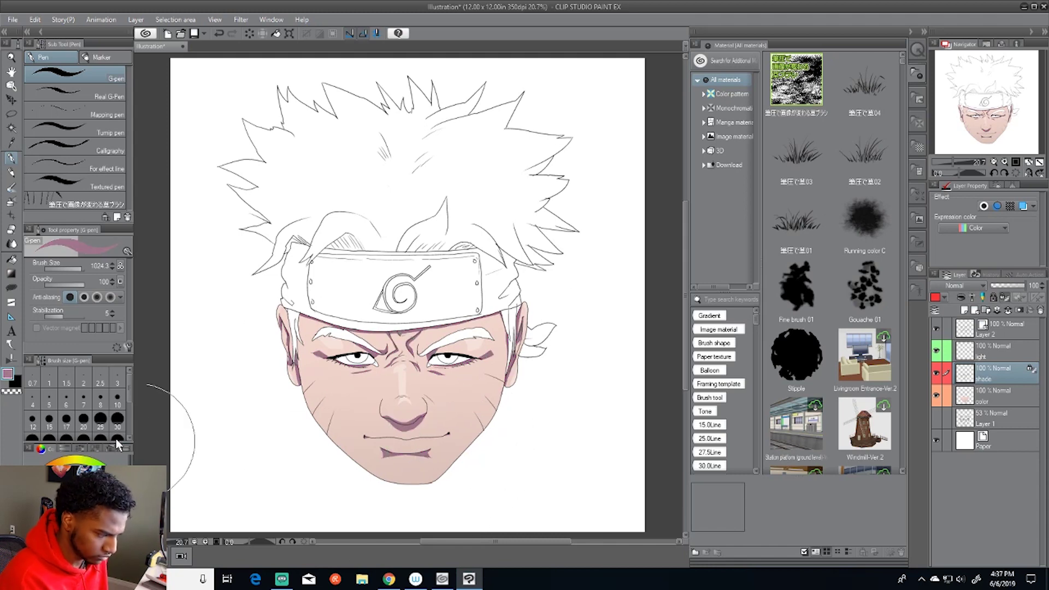
key("b")
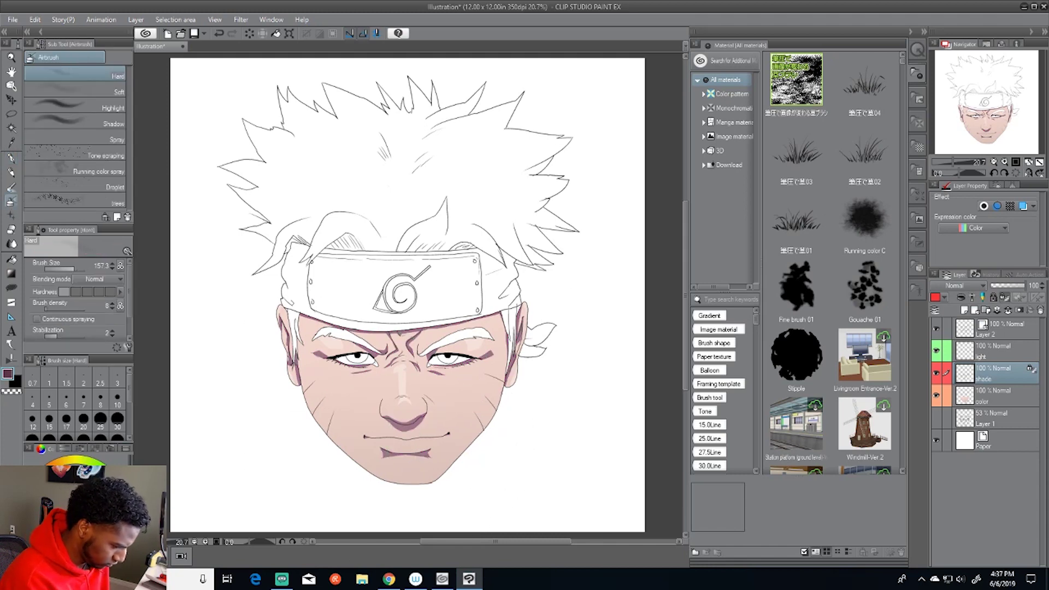
left_click_drag(384, 418, 392, 413)
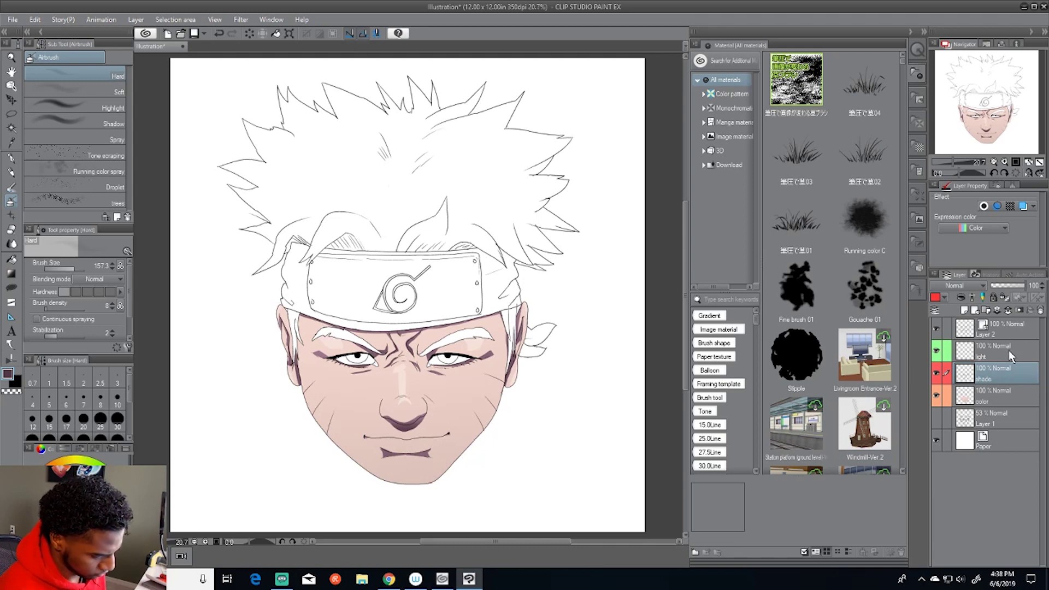
- Create a new layer directly above the color layer and set its blending mode to Linear burn
left_click(1001, 398)
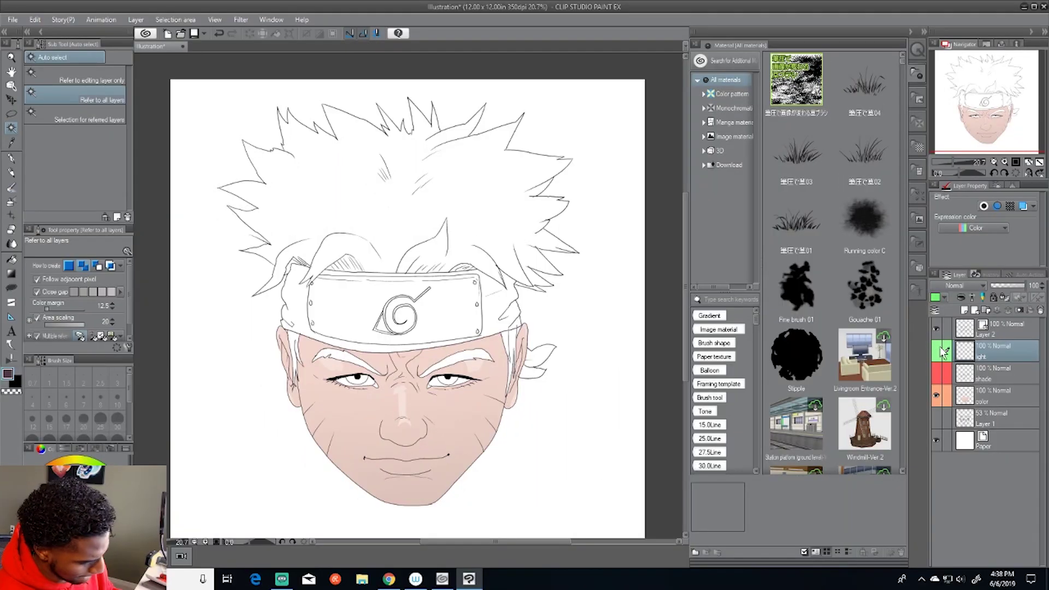
left_click(988, 395)
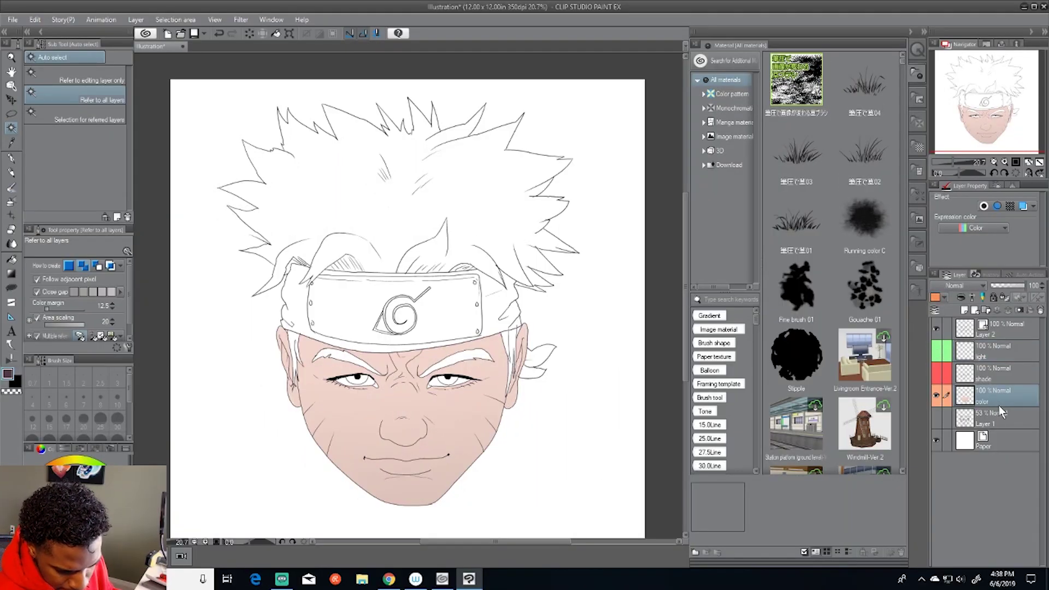
left_click(974, 311)
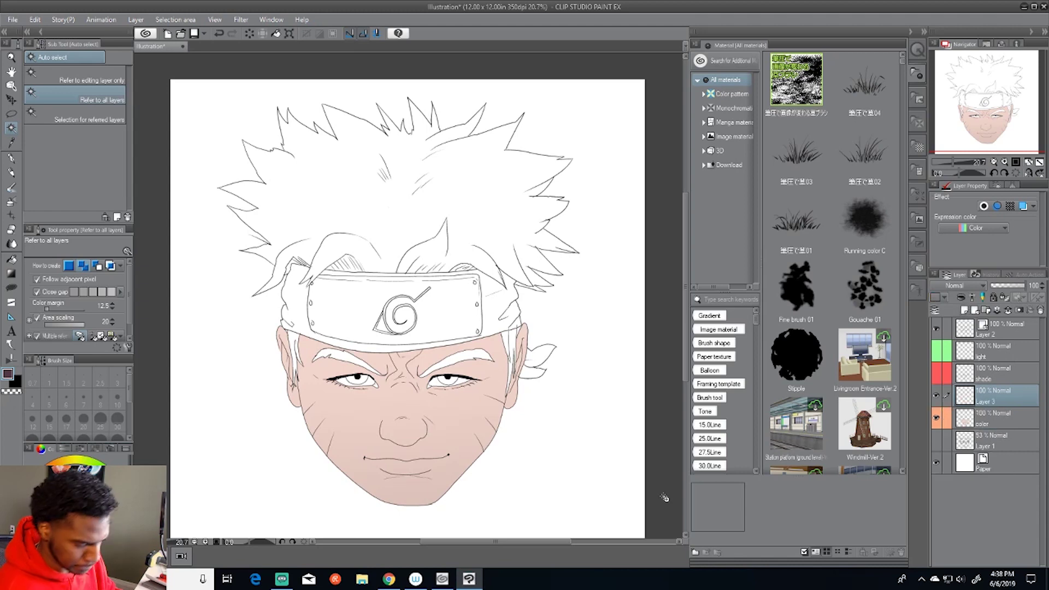
left_click(959, 285)
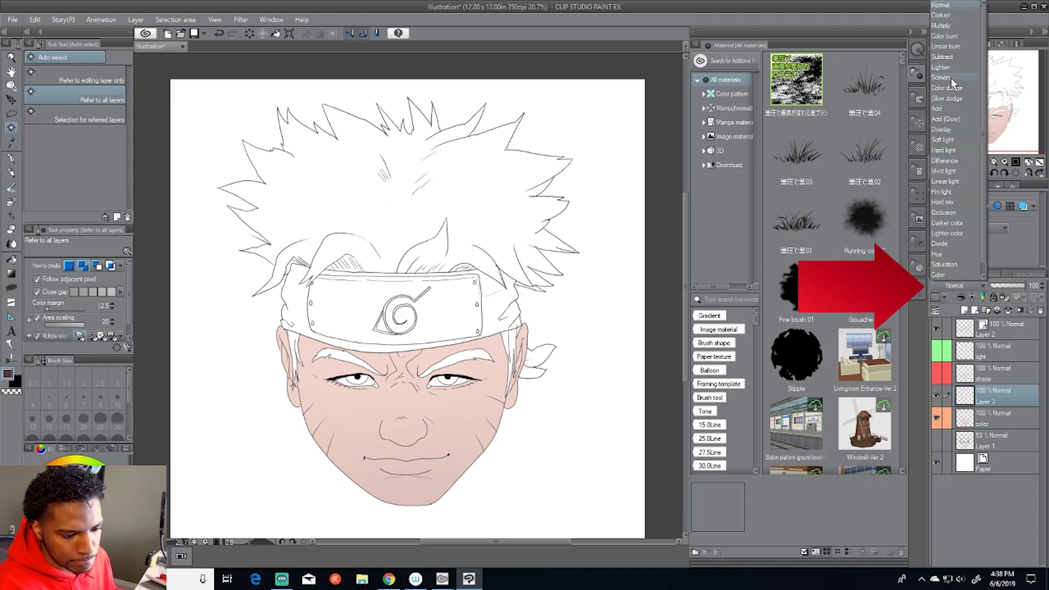
left_click(955, 47)
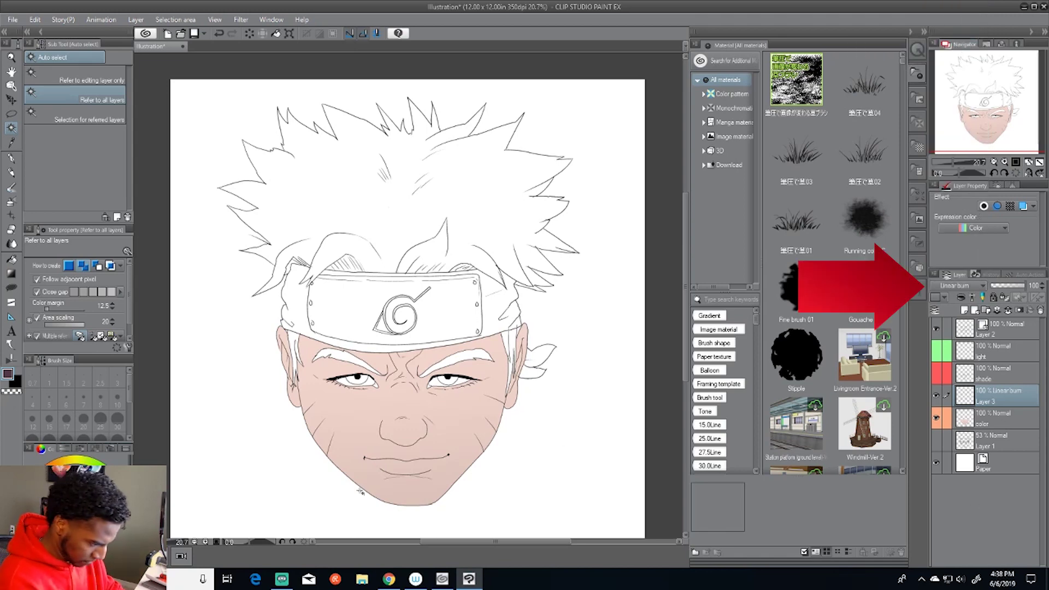
- Lasso-fill a shadow under the nose on the Linear burn layer
left_click(13, 288)
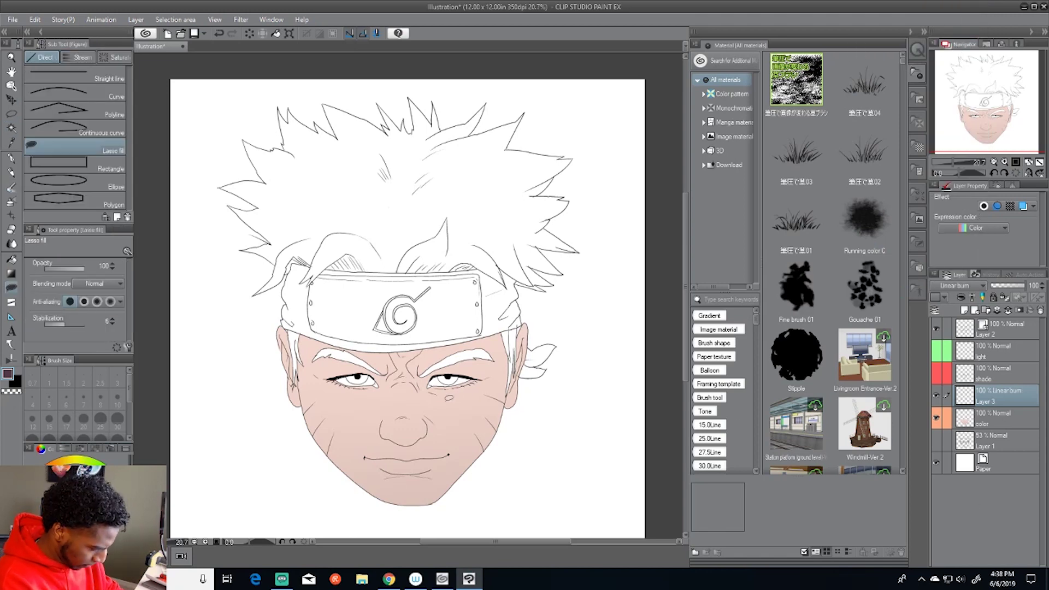
scroll(415, 401, "up", 2)
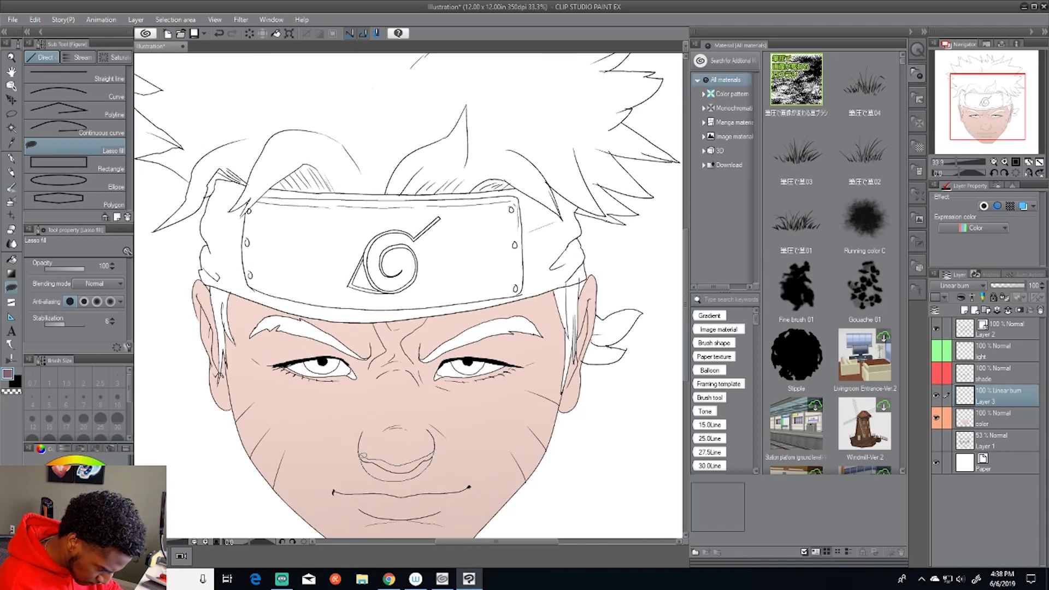
left_click_drag(362, 455, 363, 451)
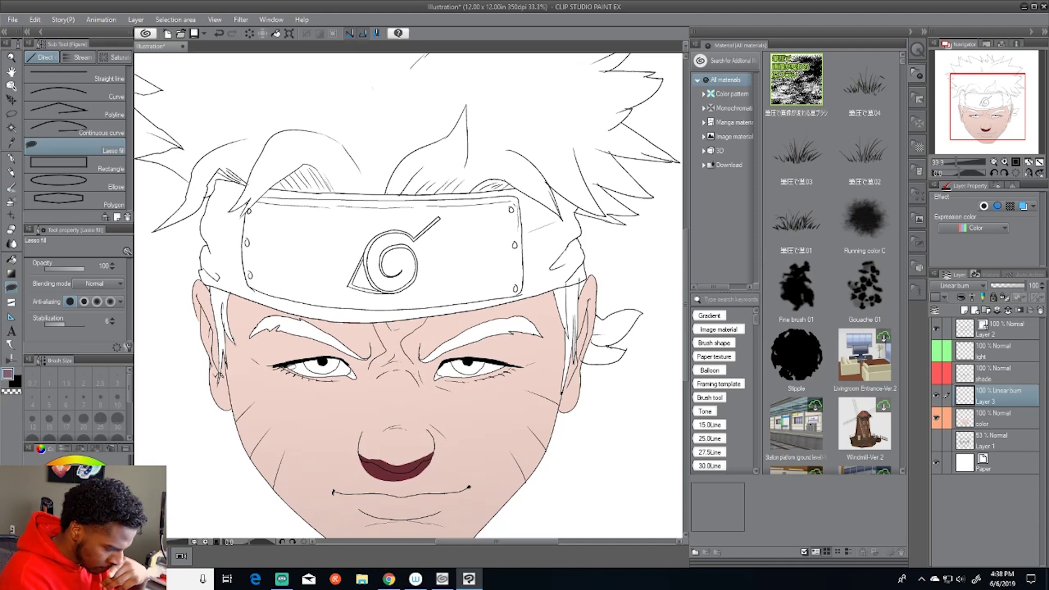
left_click_drag(228, 292, 276, 307)
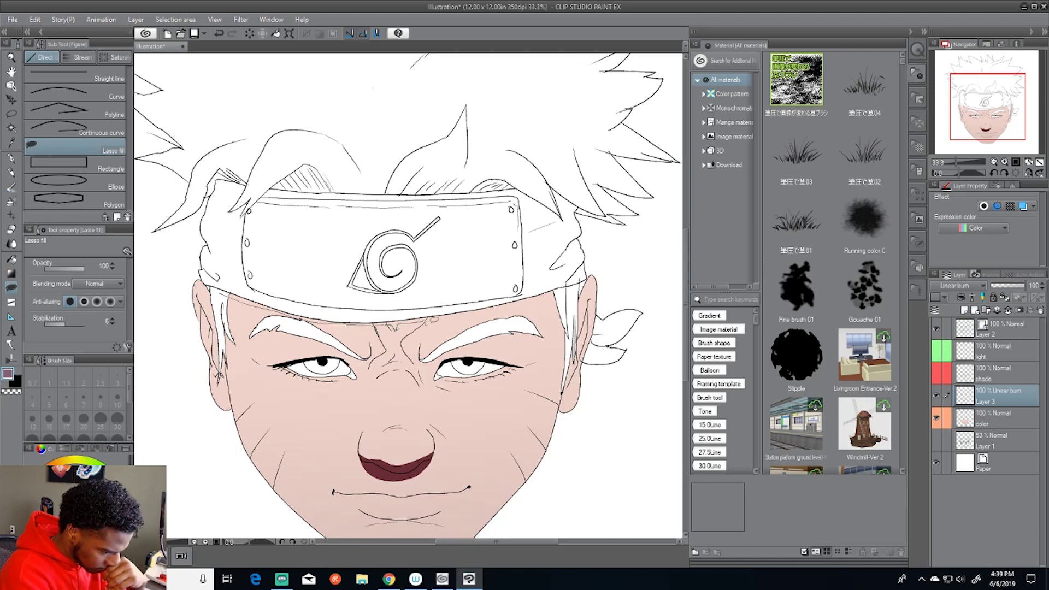
left_click_drag(571, 276, 218, 288)
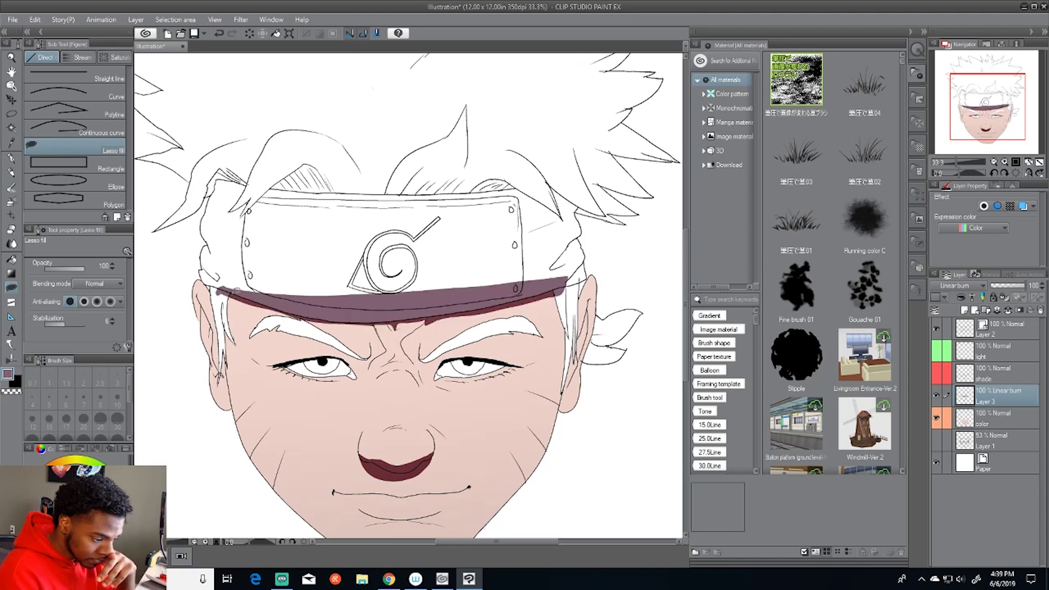
key("ctrl+z")
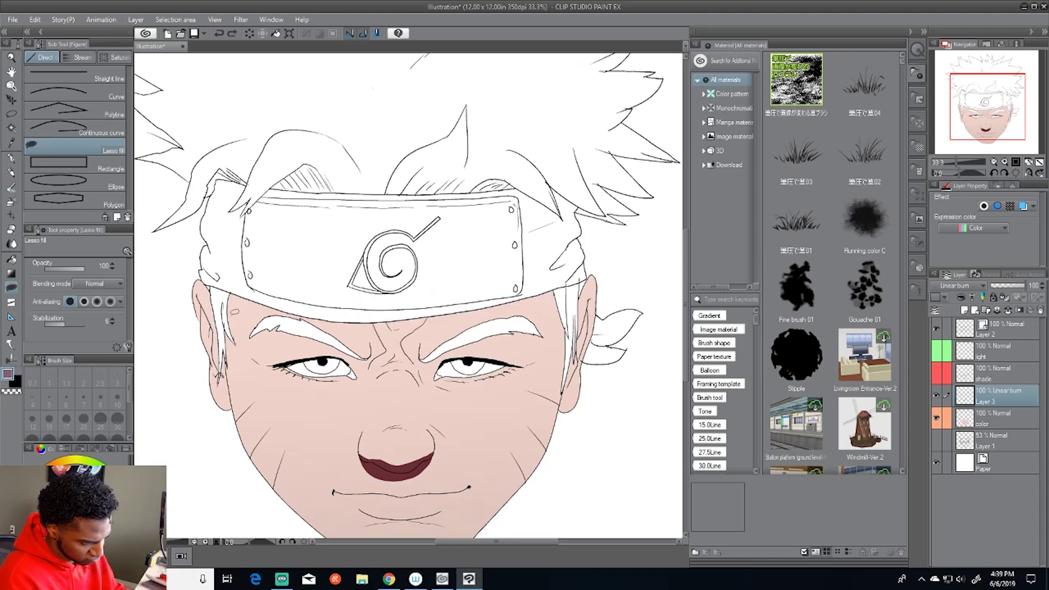
- Lasso-fill shadows on both sides of the headband plate, its side cloth, around both eyes and on the nose bridge
mouse_move(260, 203)
left_mouse_down()
mouse_move(268, 279)
mouse_move(260, 206)
left_mouse_up()
mouse_move(498, 213)
left_mouse_down()
mouse_move(478, 286)
mouse_move(504, 207)
left_mouse_up()
left_click_drag(576, 237, 575, 239)
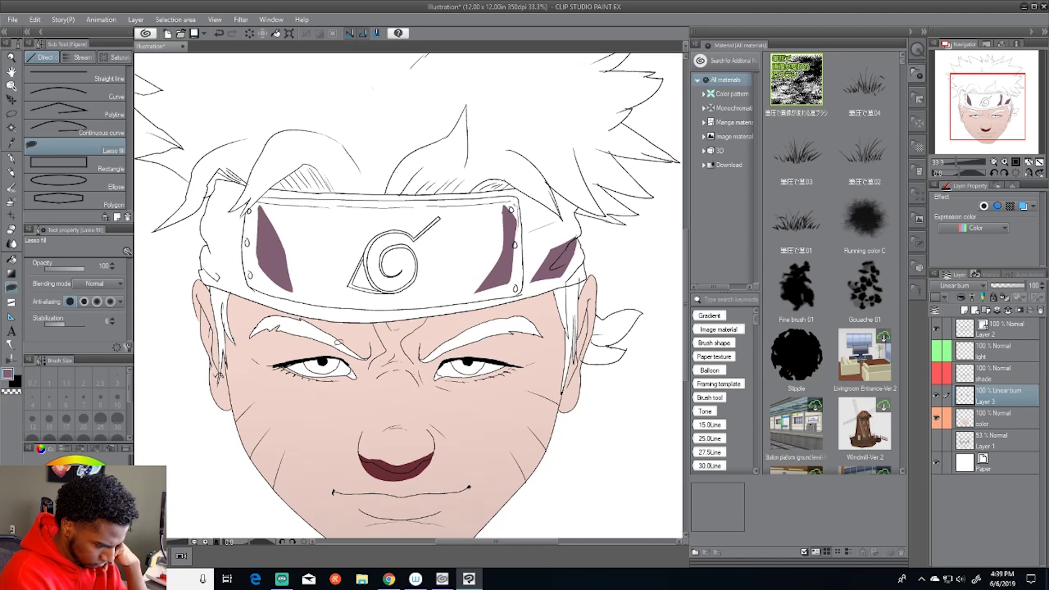
mouse_move(264, 361)
left_mouse_down()
mouse_move(341, 352)
mouse_move(349, 342)
left_mouse_up()
mouse_move(497, 356)
left_mouse_down()
mouse_move(541, 356)
mouse_move(437, 362)
left_mouse_up()
left_click_drag(374, 380, 391, 368)
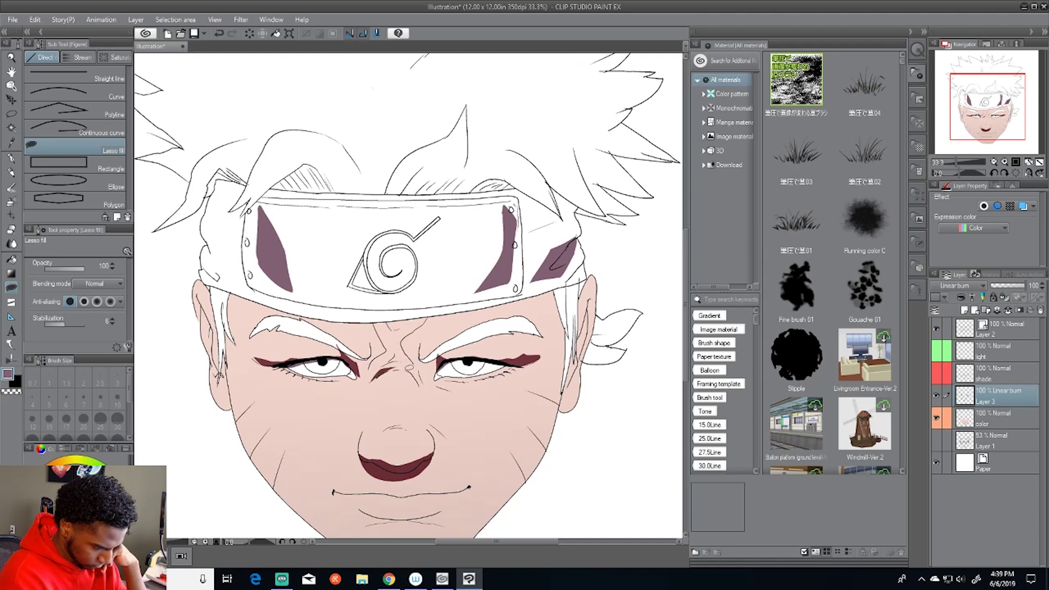
- Lower the Linear burn layer's opacity to 52%
mouse_move(1001, 287)
left_mouse_down()
mouse_move(986, 301)
mouse_move(999, 284)
mouse_move(1010, 294)
left_mouse_up()
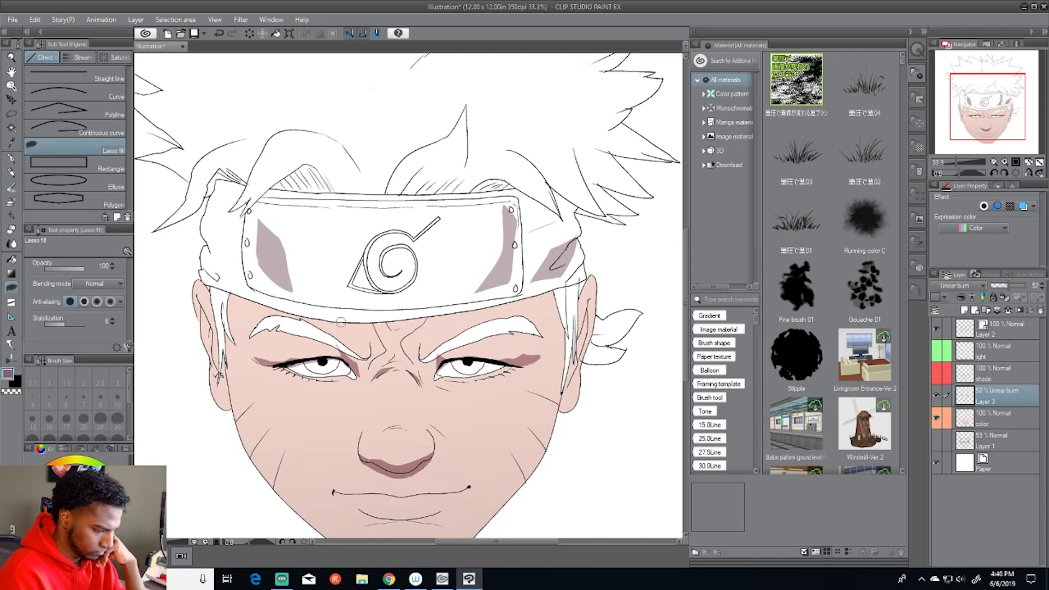
key("ctrl+minus")
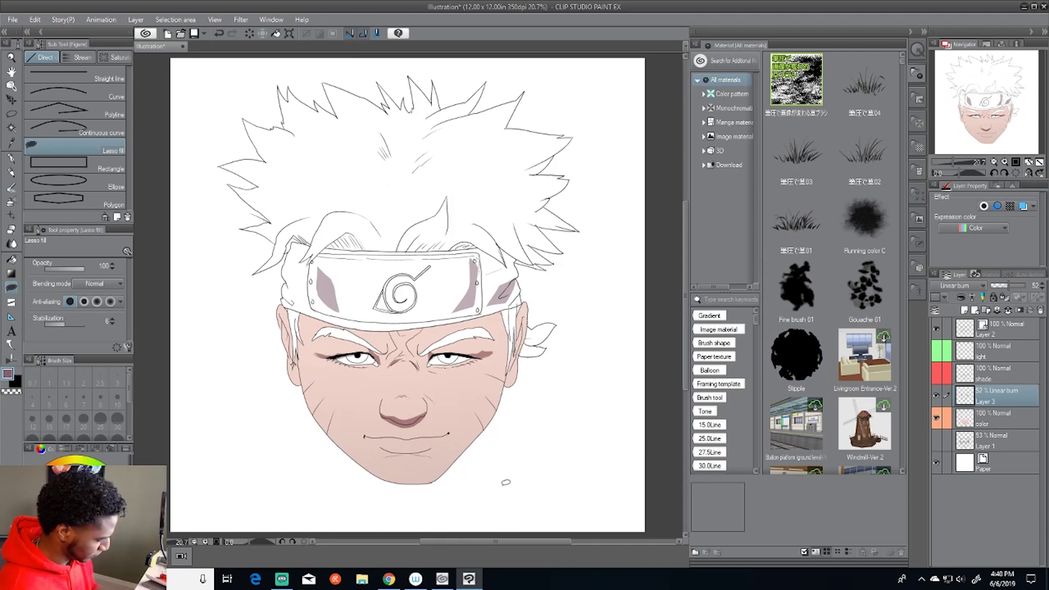
- Delete the Linear burn layer and make the shade and light layers visible
left_click(1040, 310)
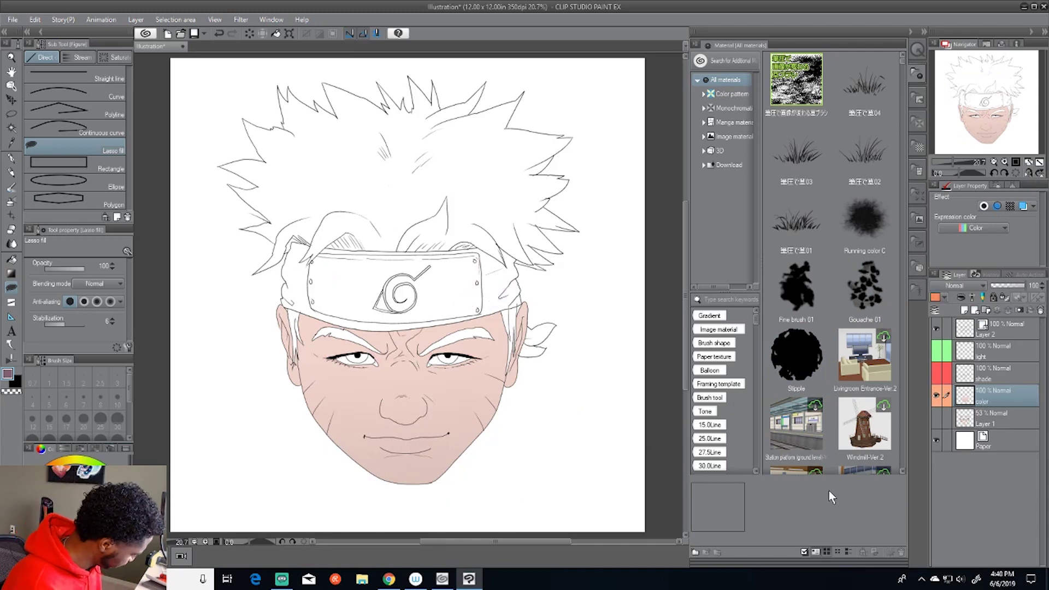
left_click(936, 373)
left_click(936, 351)
- Select the whites of both eyes with Auto select referring to all layers, keeping the color layer active
key("w")
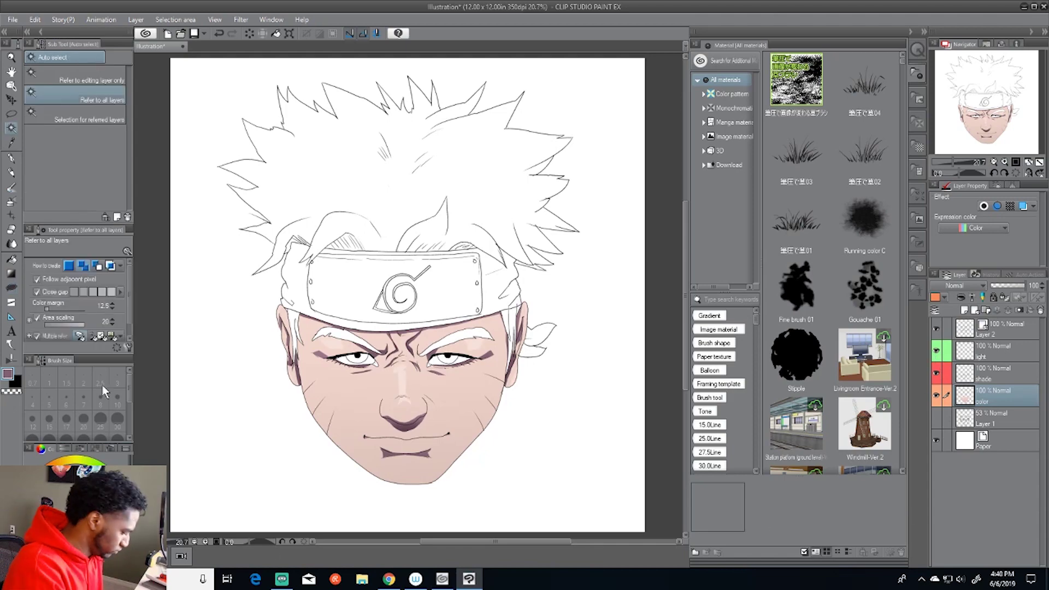
left_click_drag(401, 349, 495, 349)
left_click(496, 382)
left_click(583, 377)
left_click(314, 382)
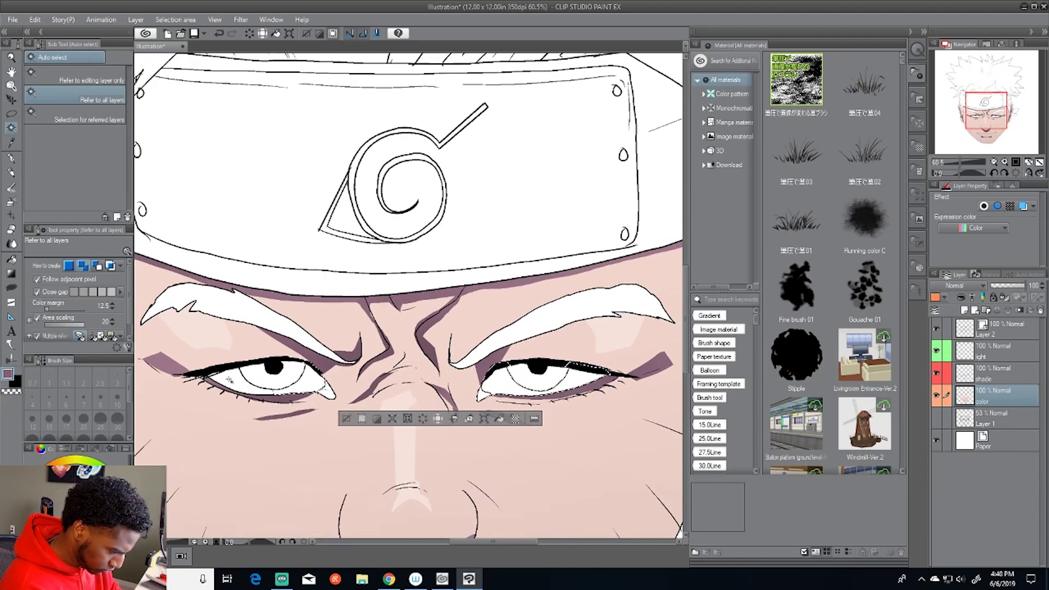
left_click(229, 378)
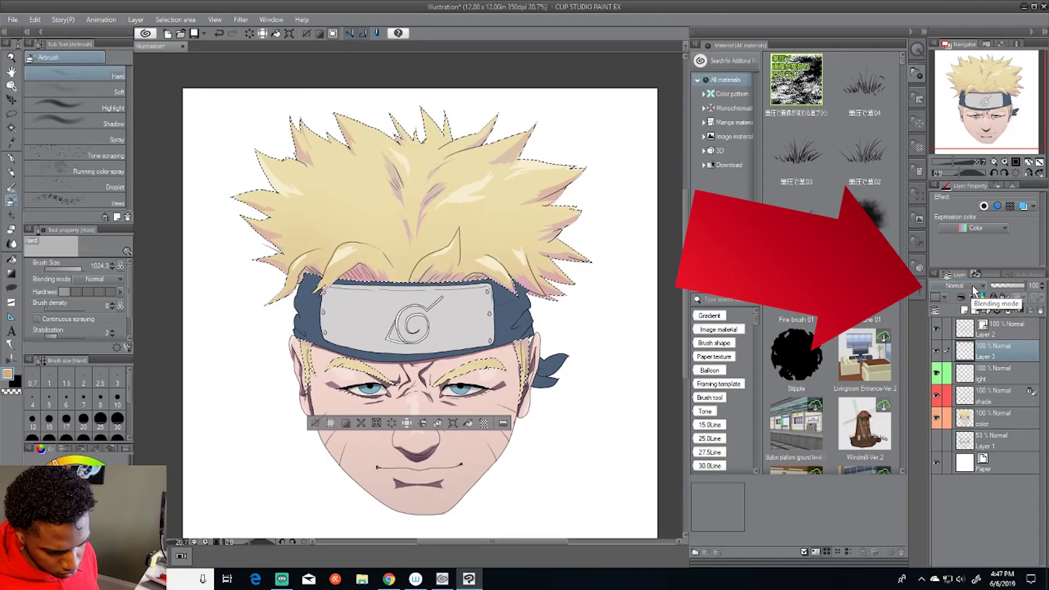
- Set Layer 3's blending mode to Glow dodge and give the layer a yellow palette color
left_click(970, 285)
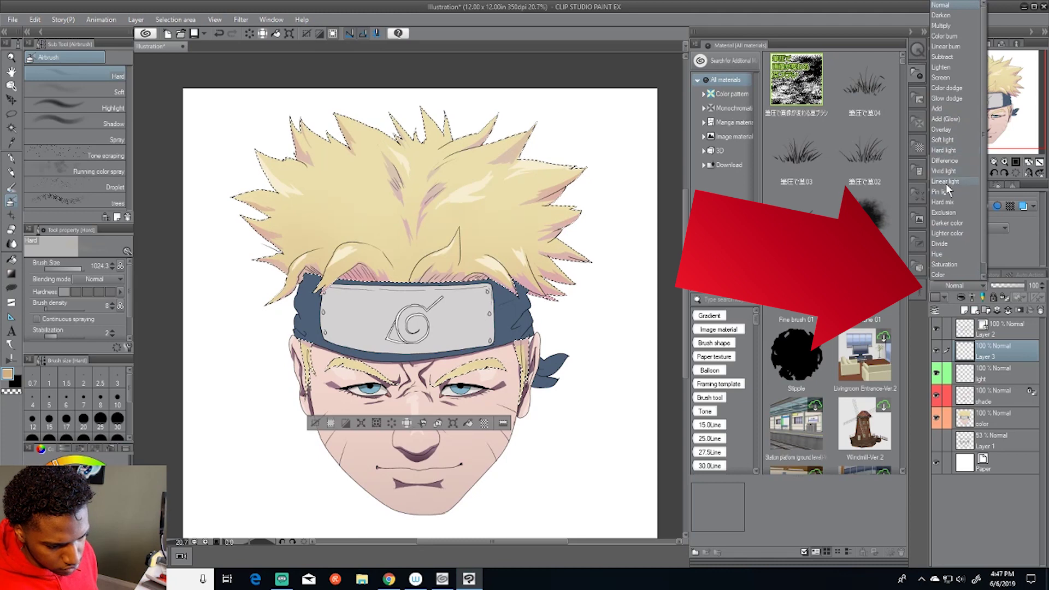
left_click(952, 99)
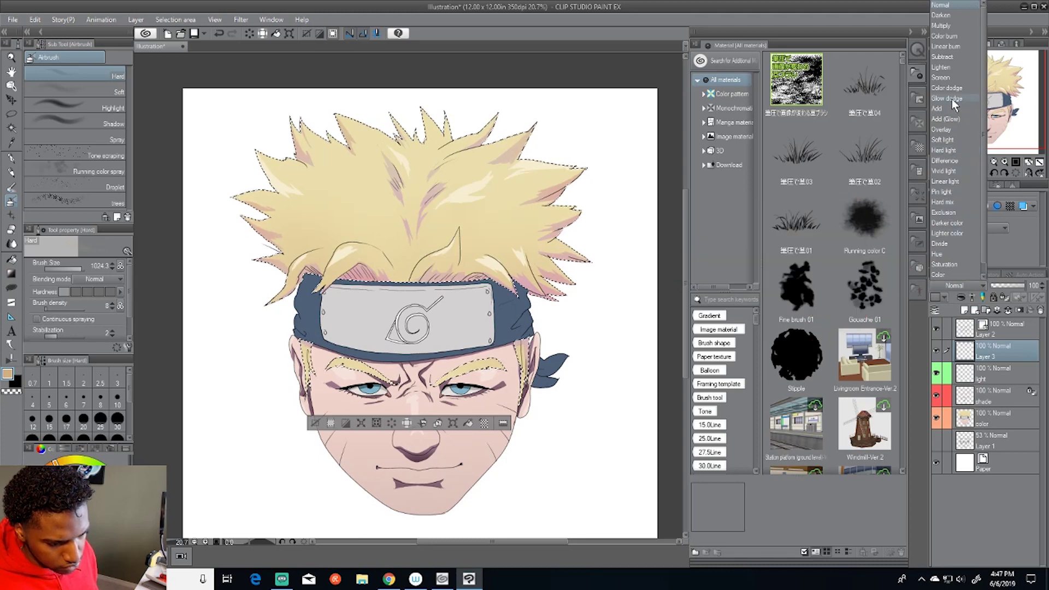
left_click(940, 298)
left_click(950, 346)
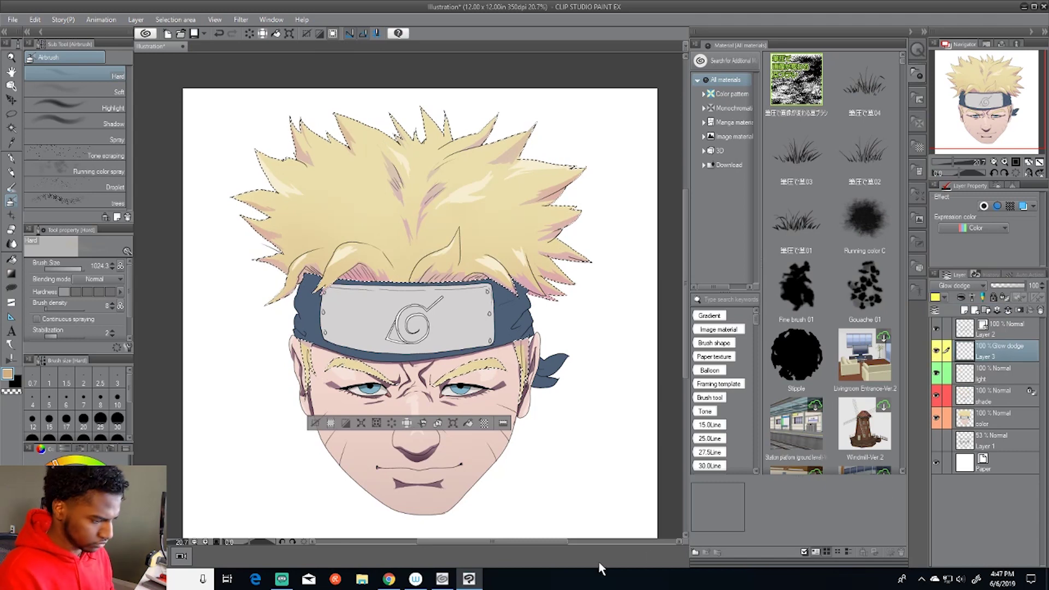
- Brush a glow over the selected hair on Layer 3 with the Hard airbrush at size 1749.5, and deselect
left_click_drag(84, 267, 88, 273)
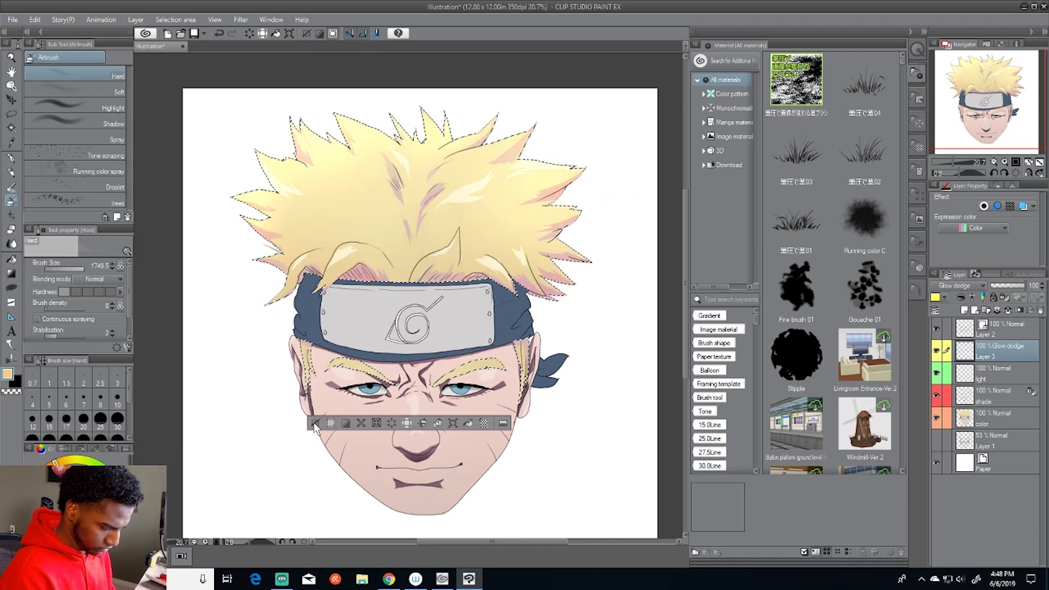
key("ctrl+d")
- Make the color layer active and select the face's skin area with Auto select referring to all layers
key("w")
left_click(995, 420)
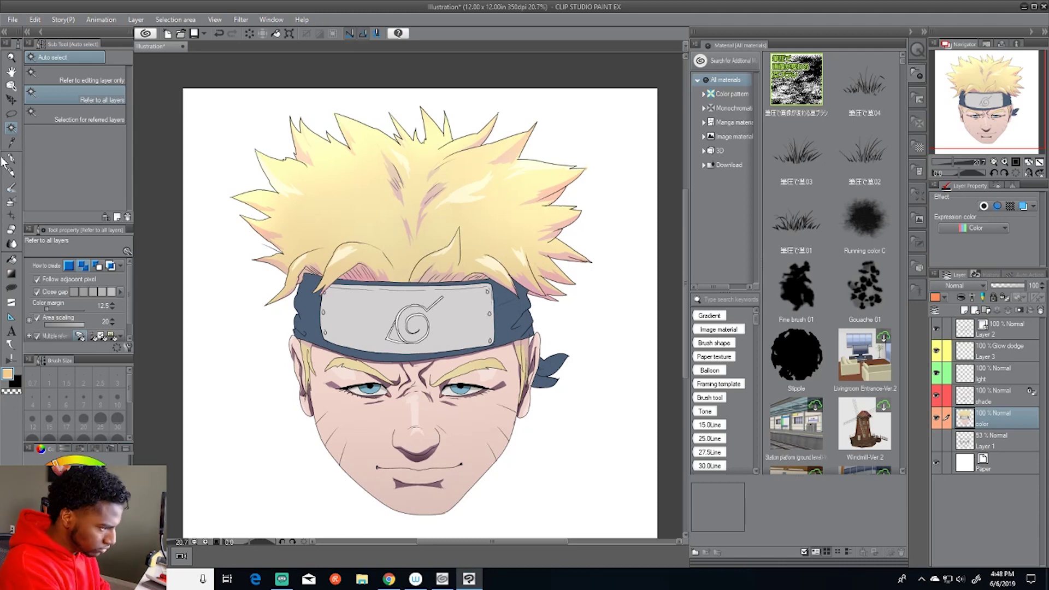
left_click(495, 477)
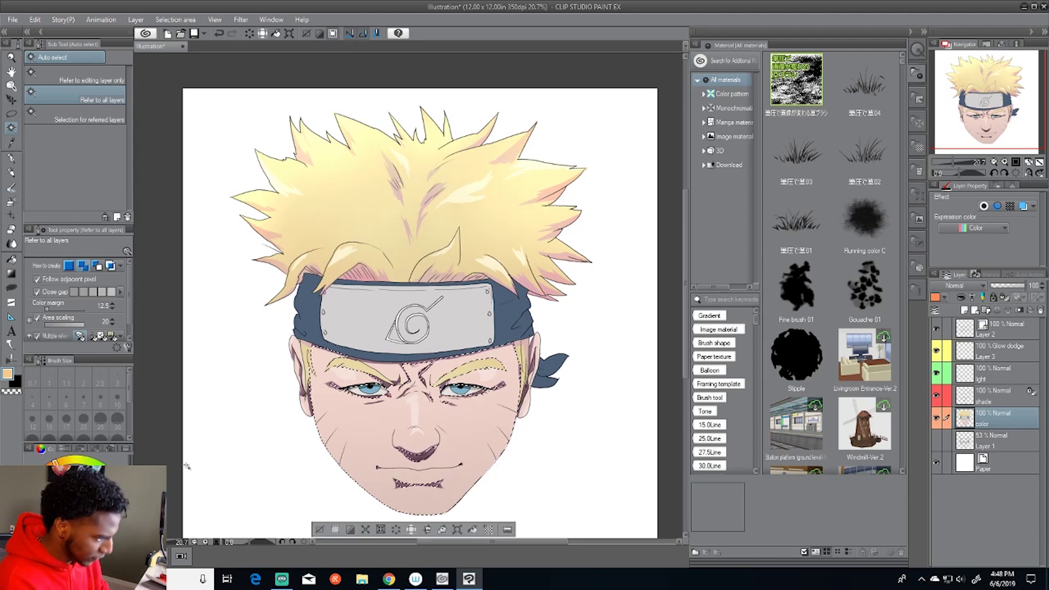
- Brush a glow along the selected face's edges on Layer 3 with the Hard airbrush at size 179.8, and deselect
key("b")
left_click(58, 463)
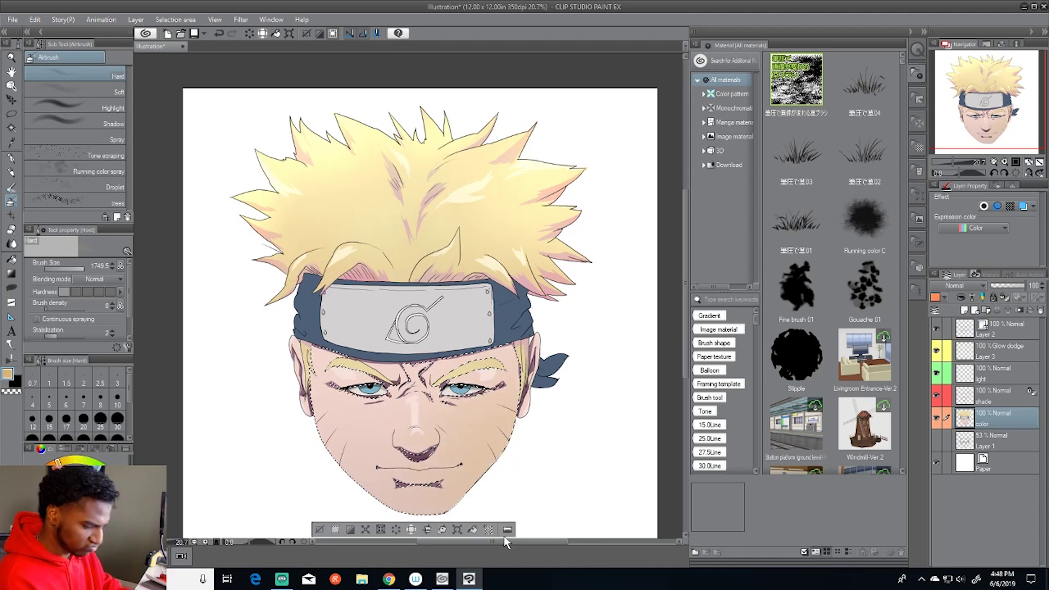
left_click(991, 351)
key("ctrl+z")
left_click(75, 269)
left_click_drag(498, 453, 459, 499)
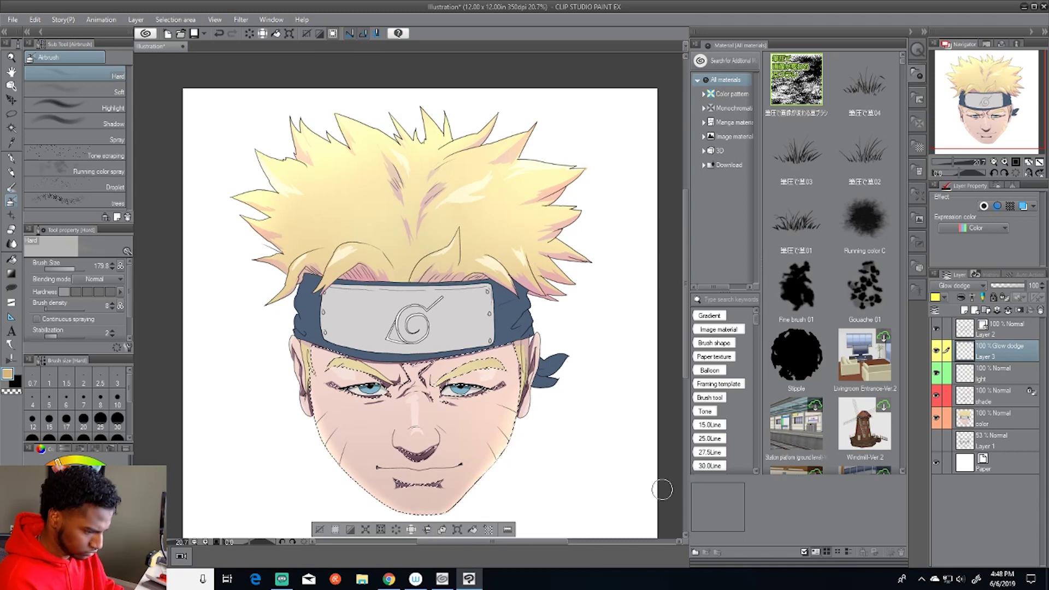
key("ctrl+d")
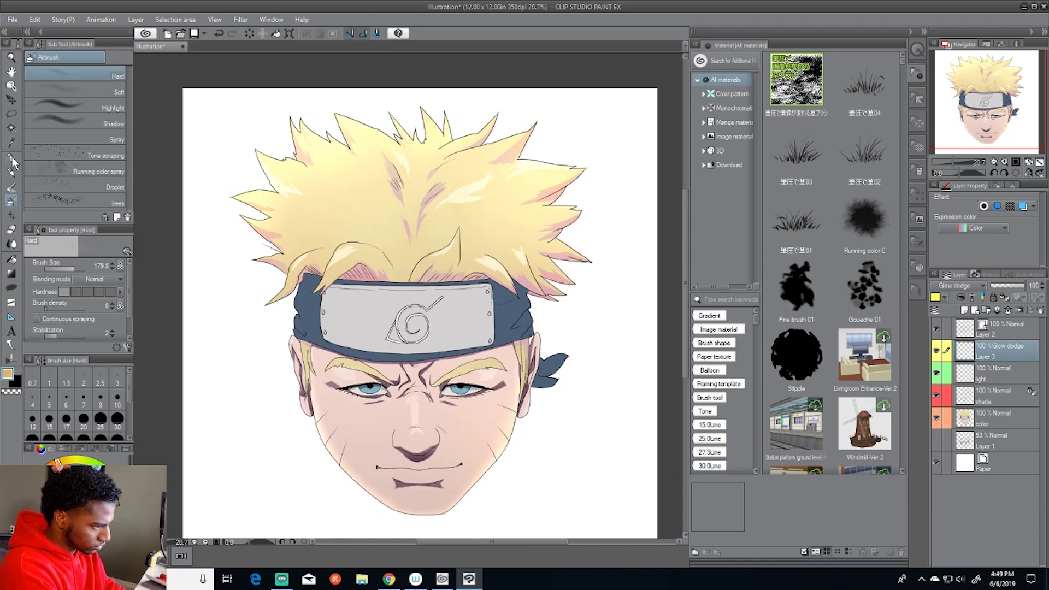
- Auto select the ear areas, brush a glow onto them on Layer 3 with the Hard airbrush, and deselect
left_click(11, 127)
left_click(524, 415)
left_click(298, 346)
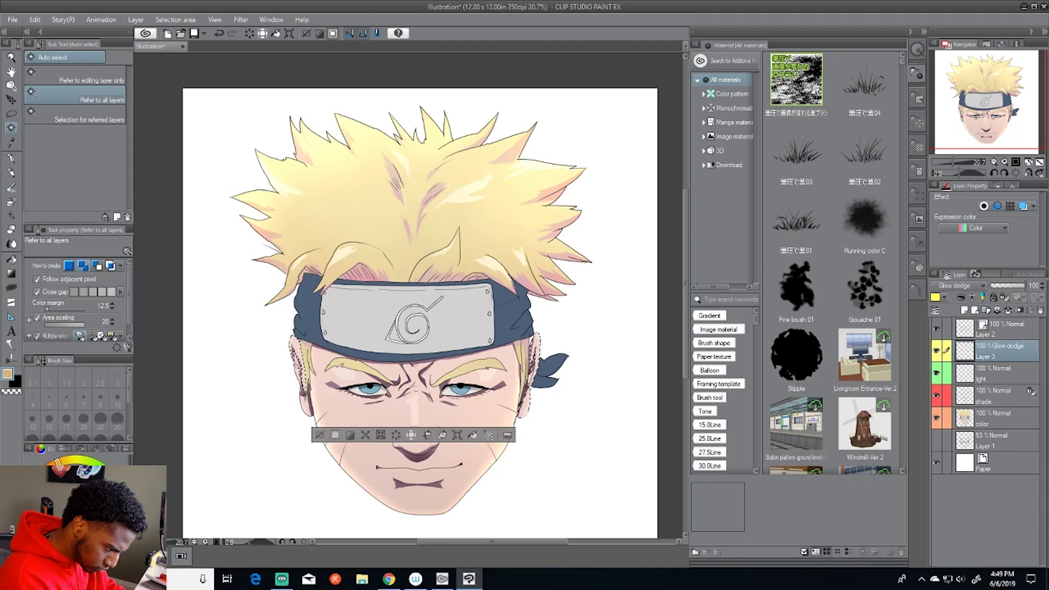
left_click(11, 201)
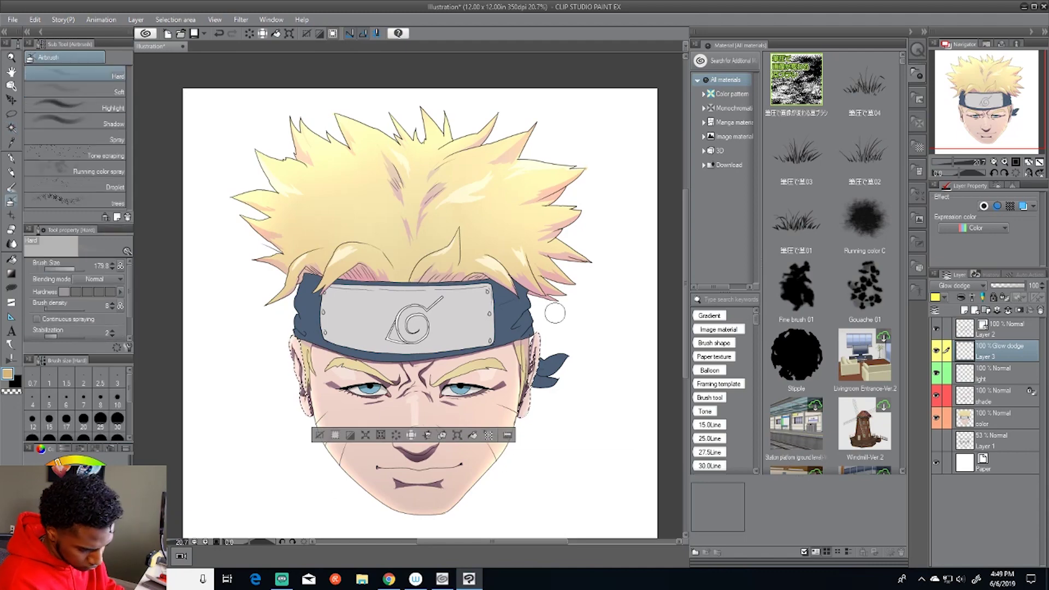
key("ctrl+d")
left_click_drag(555, 312, 543, 282)
- Auto select the leaf symbol on the headband plate and fill it with dark gray on the color layer
key("w")
scroll(387, 280, "up", 3)
left_click(417, 346)
left_click(382, 345)
left_click(53, 511)
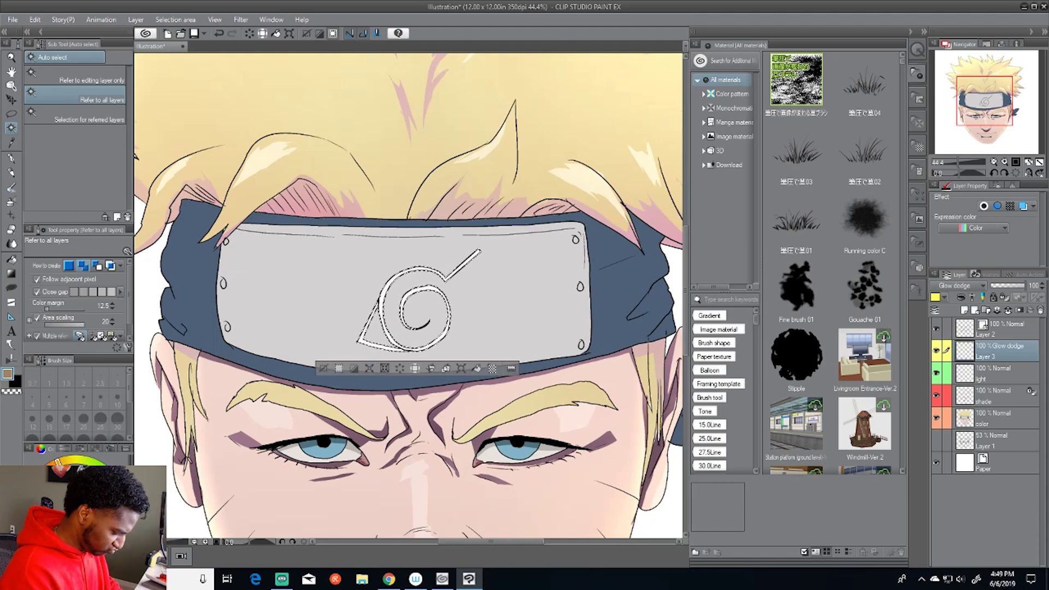
left_click(1000, 418)
left_click(476, 368)
- Select the headband's metal plate and lasso-fill gray-brown shadow bands across it on the shade layer
left_click(328, 322)
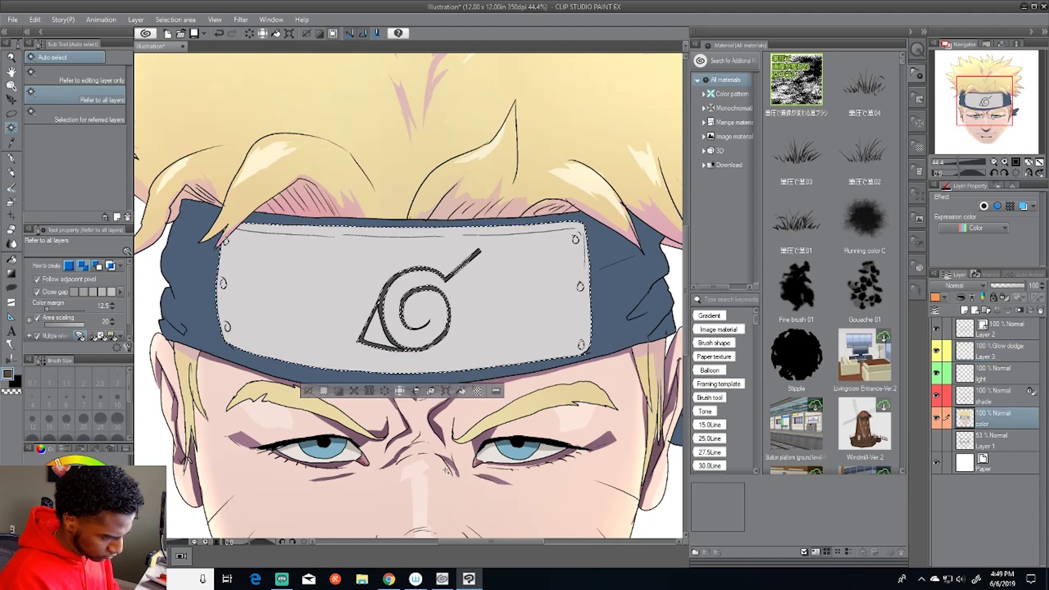
left_click(999, 400)
key("p")
key("u")
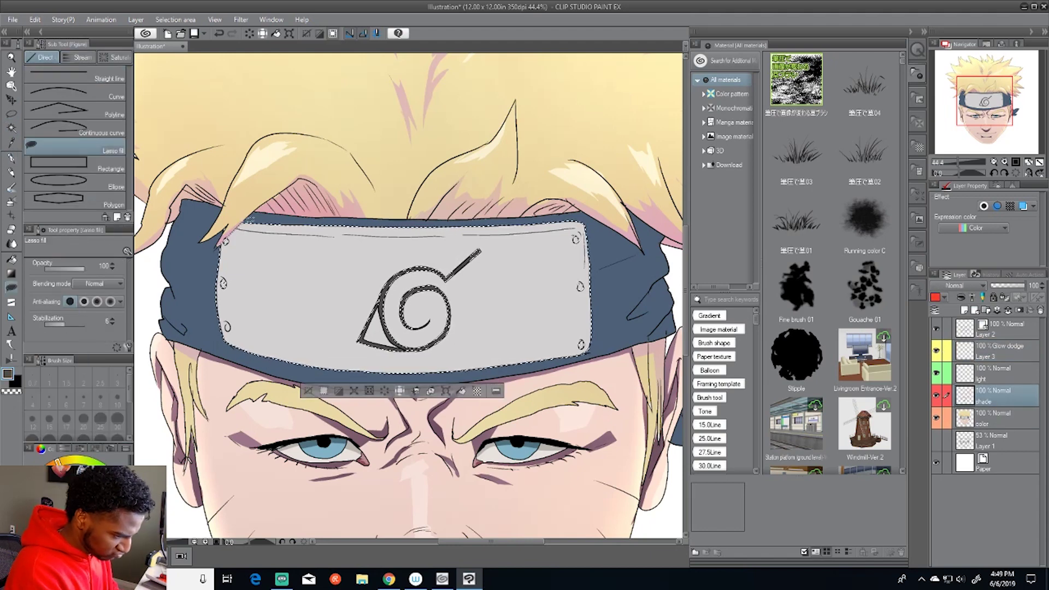
mouse_move(544, 231)
left_mouse_down()
mouse_move(599, 257)
mouse_move(587, 223)
left_mouse_up()
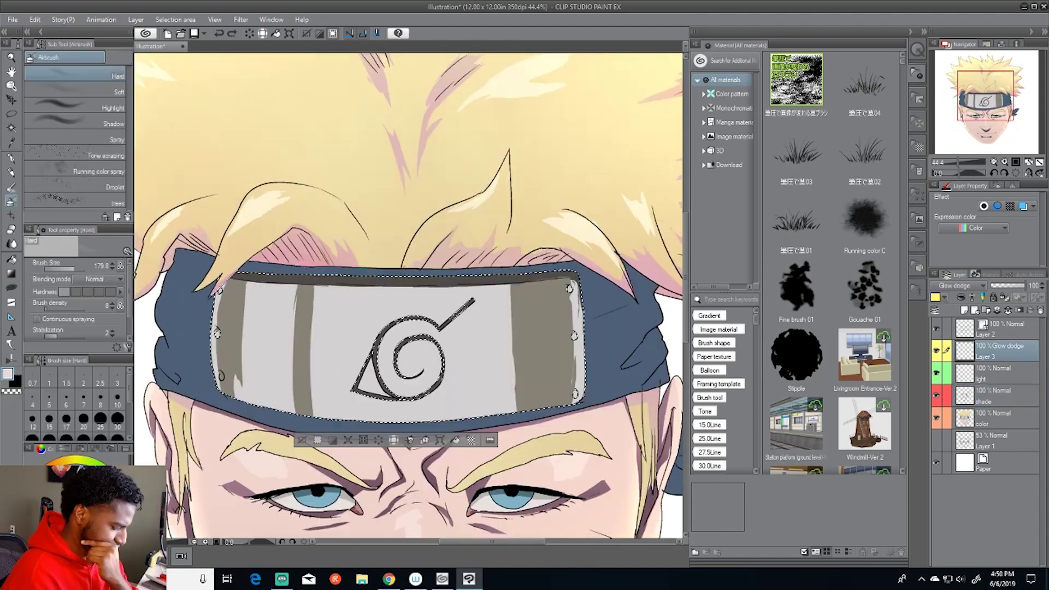
- Brush vertical glow highlights over the plate's shadow bands on Layer 3 with the Hard airbrush to give a metallic shine
mouse_move(225, 289)
left_mouse_down()
mouse_move(218, 377)
mouse_move(241, 393)
left_mouse_up()
left_click_drag(292, 284, 306, 481)
left_click_drag(243, 289, 240, 338)
key("ctrl+0")
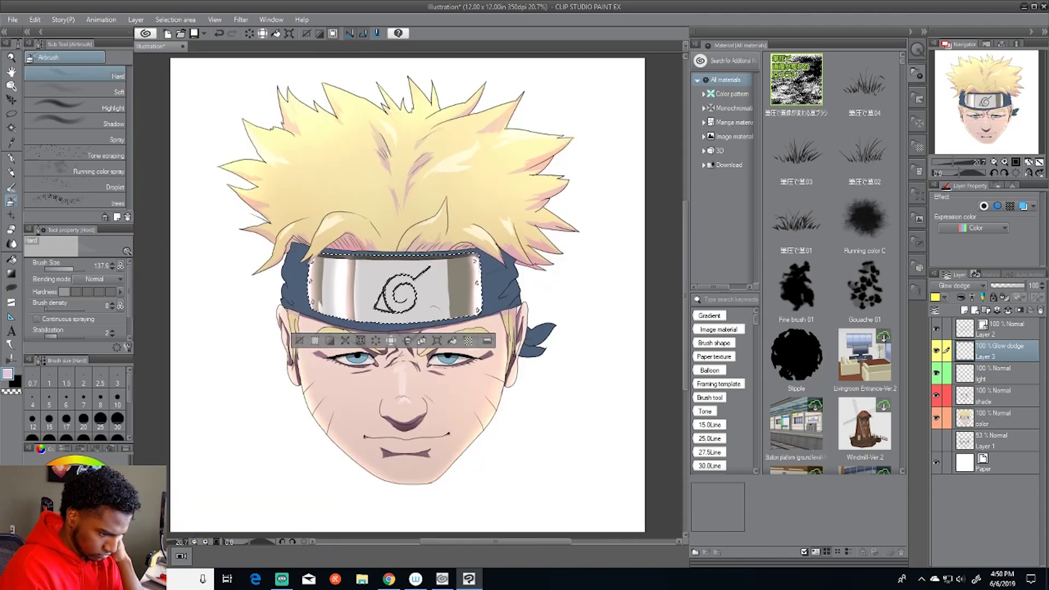
- Recolor the hair's line art on Layer 2 pink with the G-pen at size 205.6
key("p")
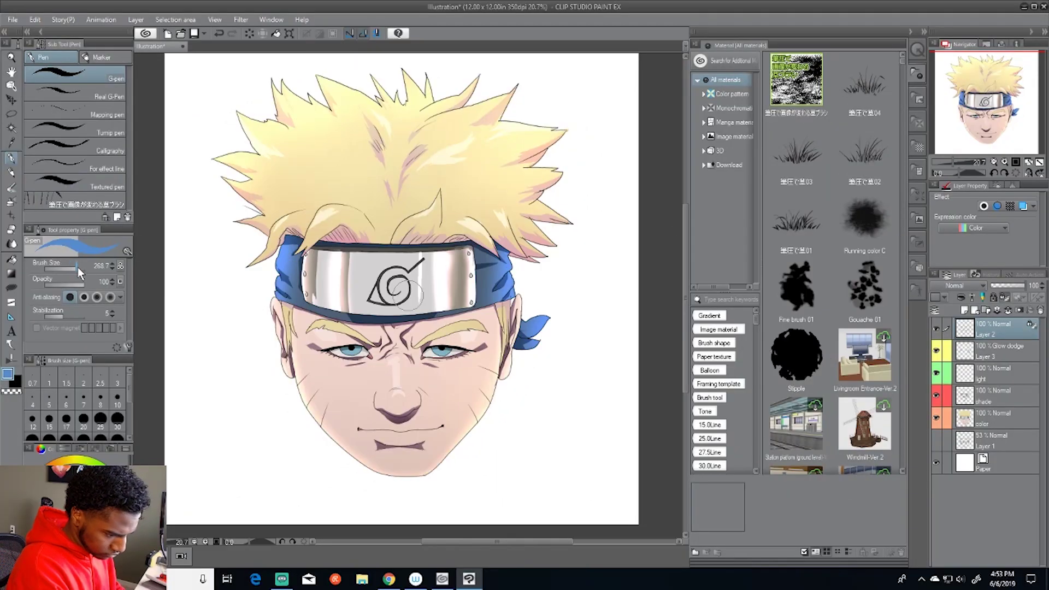
left_click_drag(77, 267, 73, 270)
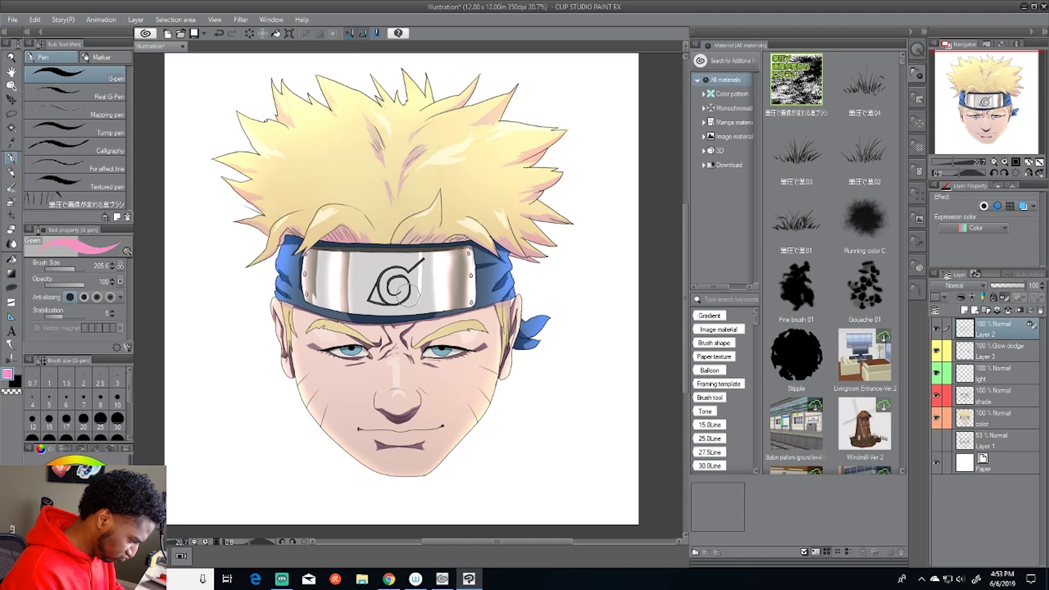
mouse_move(224, 163)
left_mouse_down()
mouse_move(242, 228)
mouse_move(286, 92)
mouse_move(381, 87)
mouse_move(420, 105)
left_mouse_up()
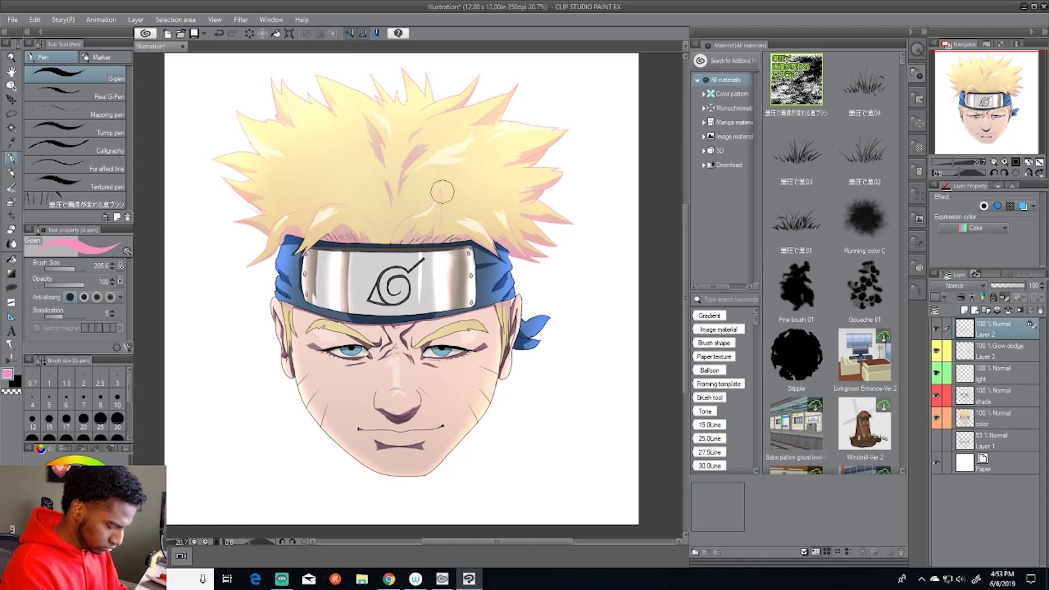
- Tint the line art on Layer 2 magenta with the Hard airbrush at size 205.6
left_click(11, 201)
left_click_drag(77, 266, 76, 270)
left_click(82, 491)
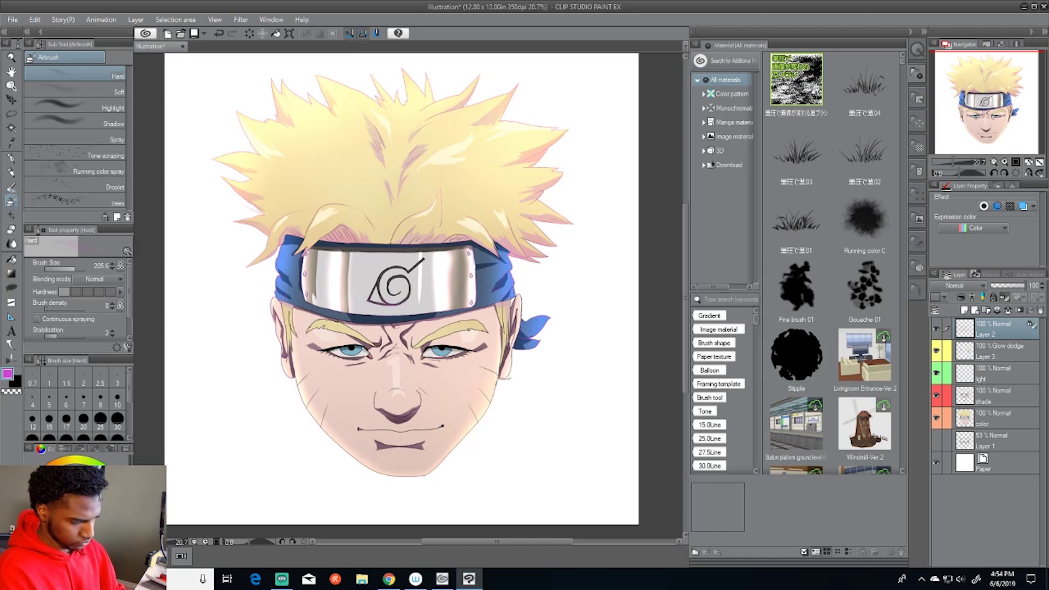
- Set the airbrush size to 120.4 and repaint the headband symbol's line art with its sampled dark color
left_click(72, 268)
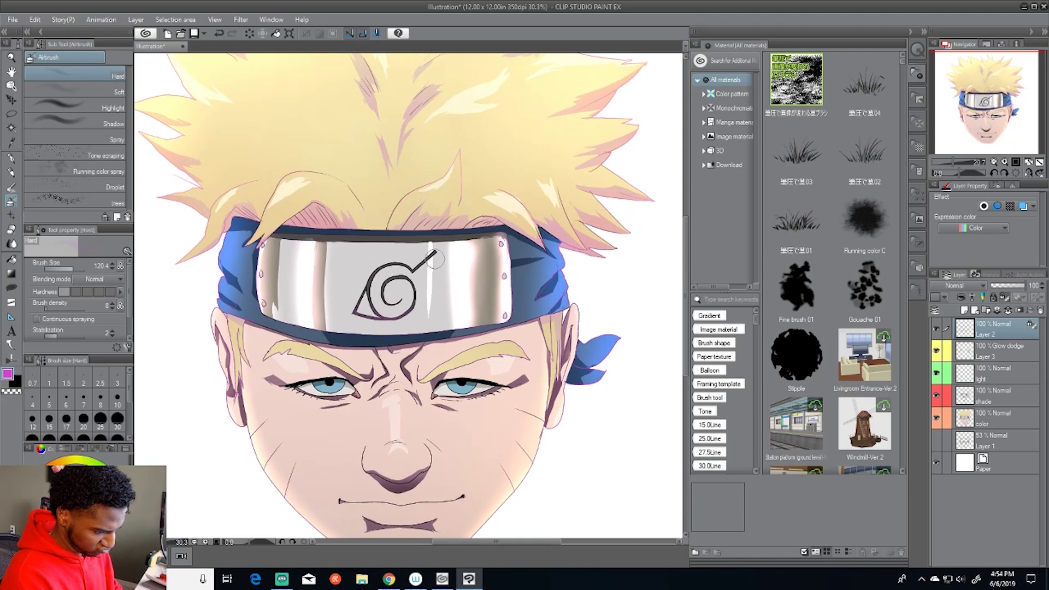
scroll(386, 221, "up", 2)
left_click(362, 316, "alt")
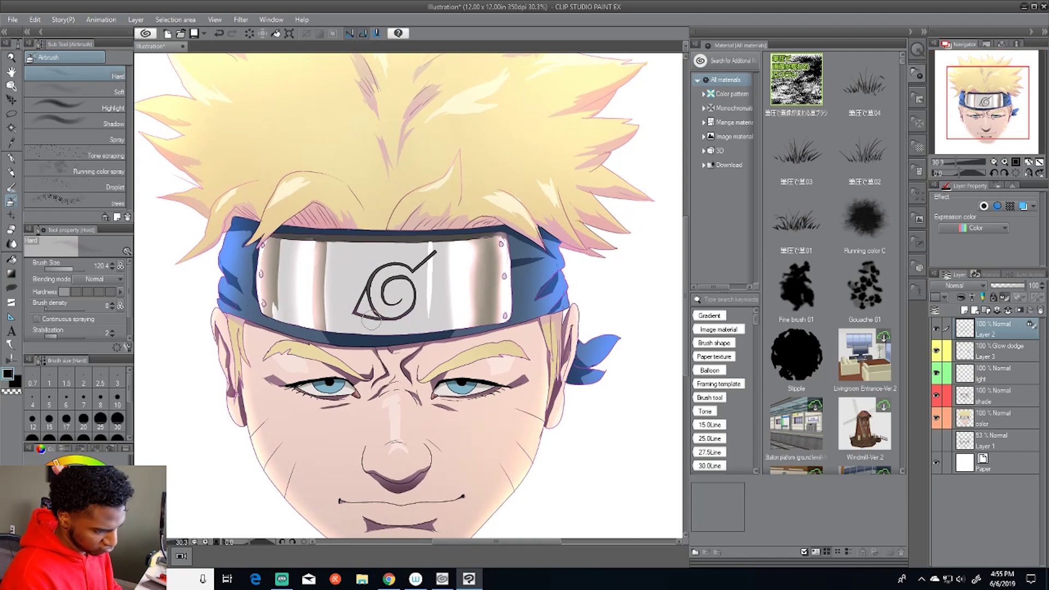